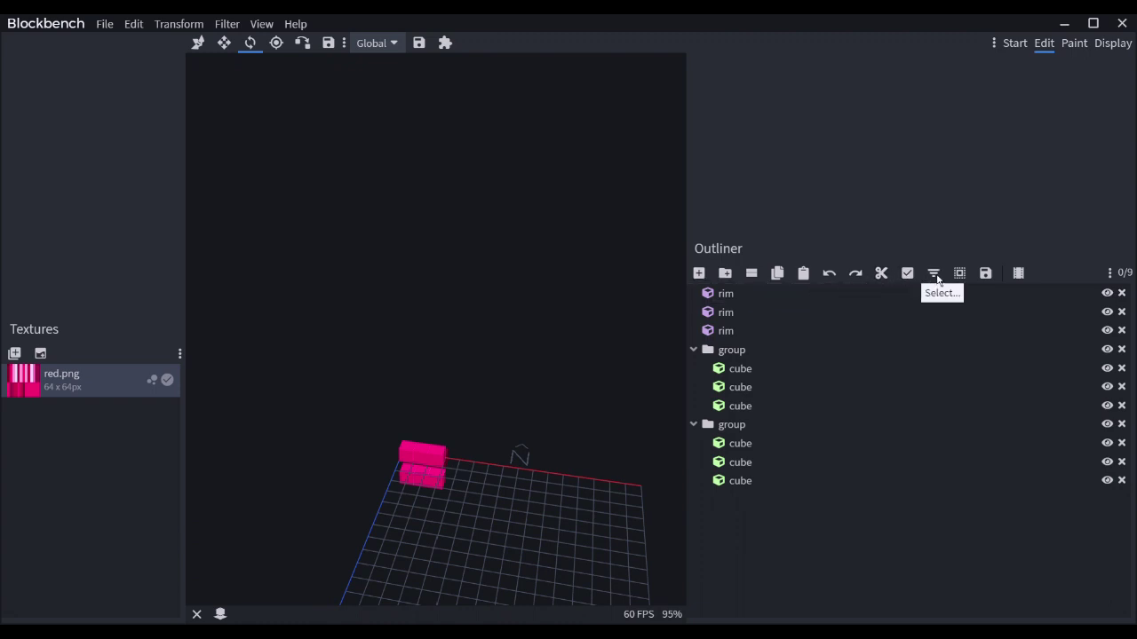
Step: Select all elements in the outliner, clear the selection, and select the first cube in the first group
click(959, 274)
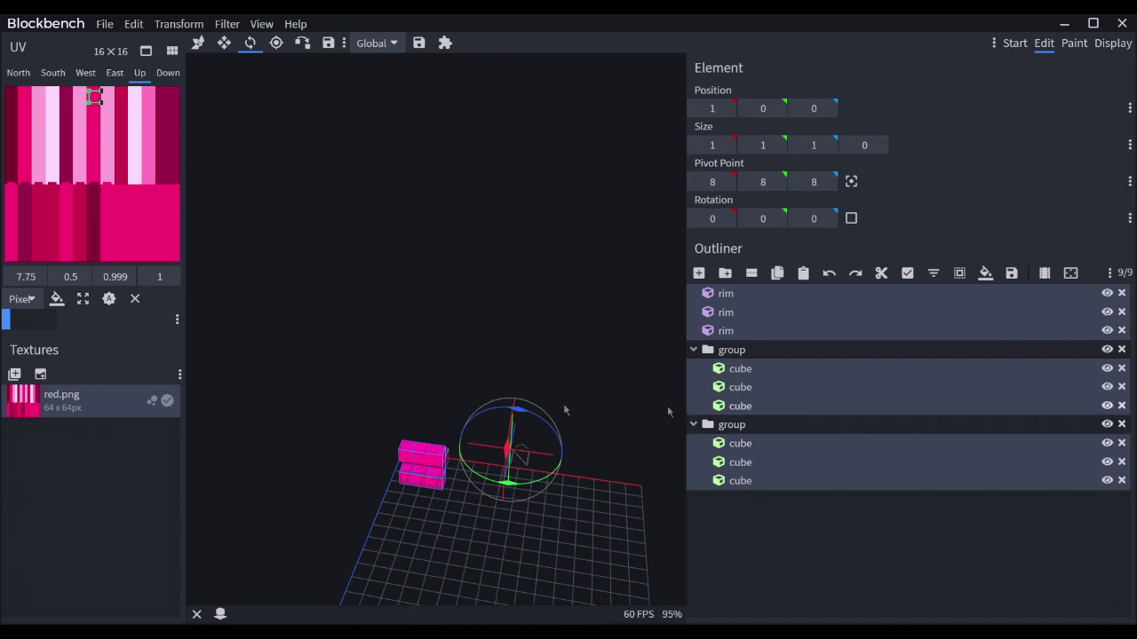
click(781, 502)
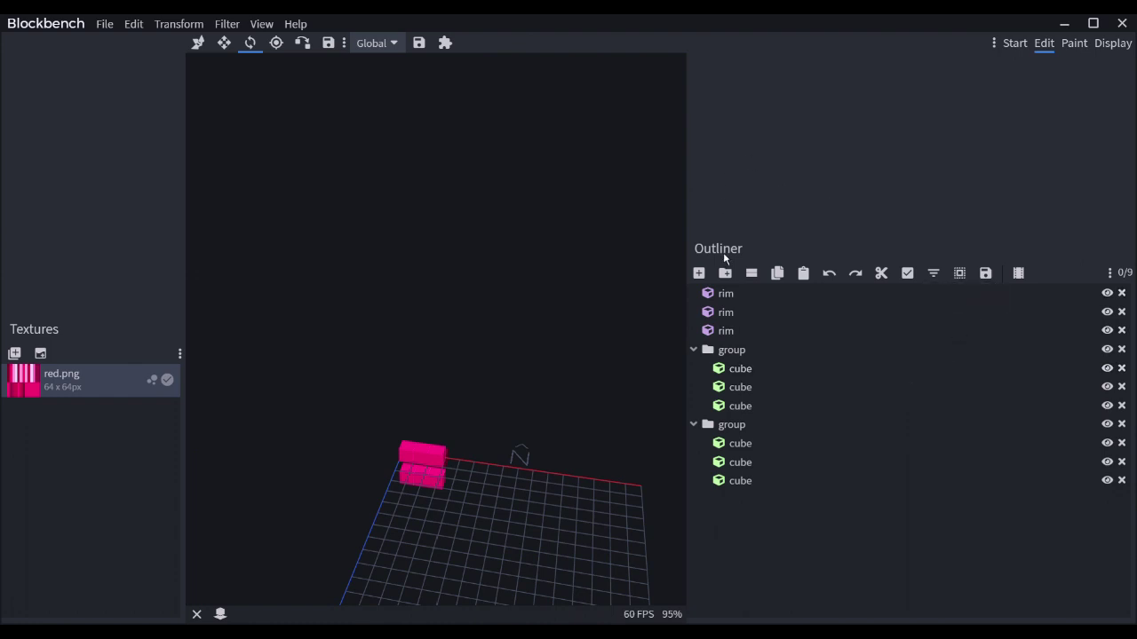
click(740, 352)
click(733, 368)
click(733, 369)
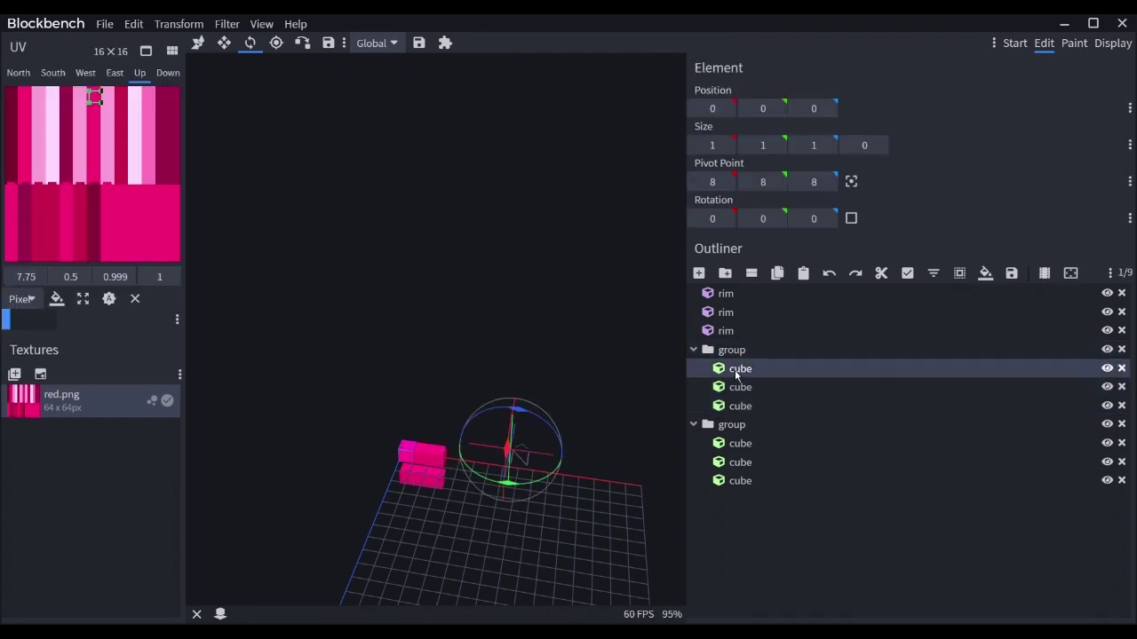
click(961, 277)
click(850, 369)
Step: Hide the first rim element in the model and show it again
drag(373, 322, 254, 320)
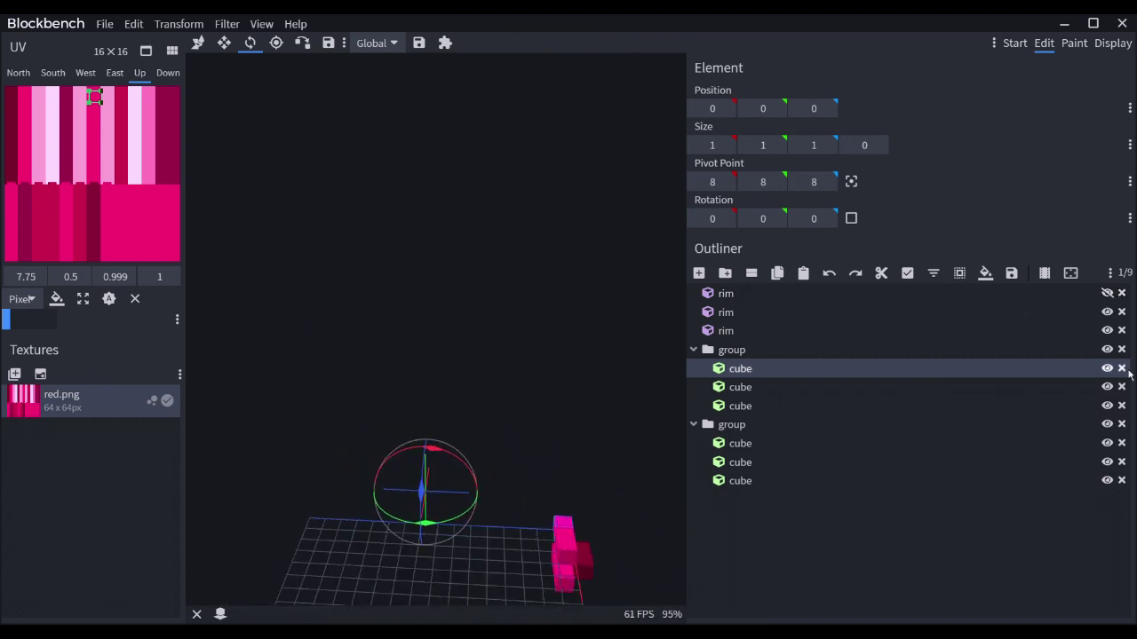
click(1106, 293)
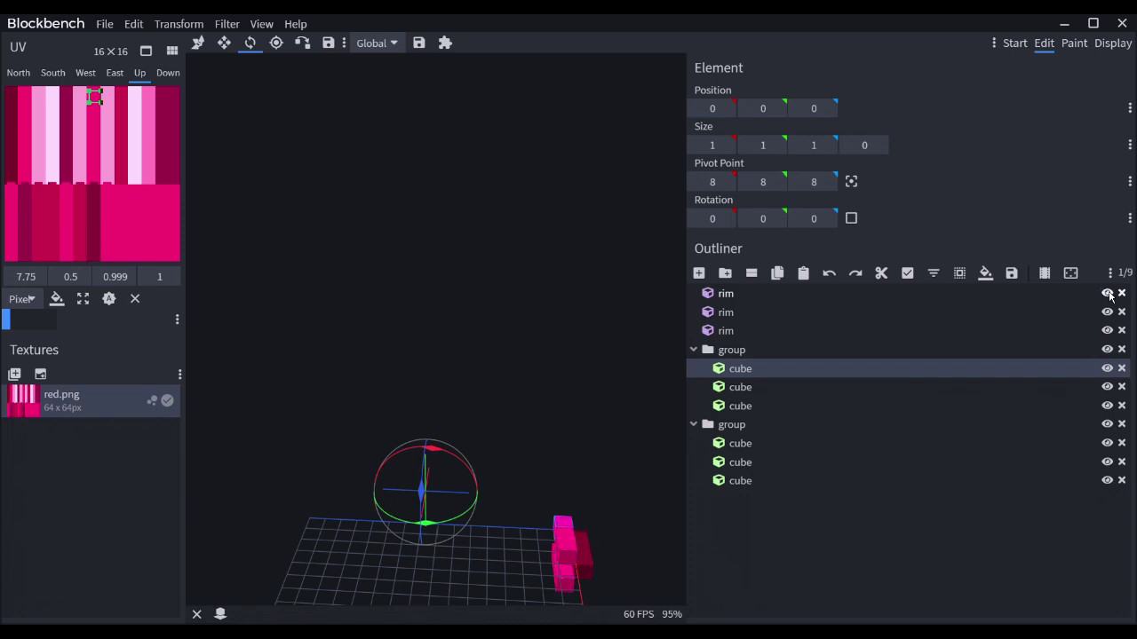
click(1112, 299)
click(133, 25)
mouse_move(182, 27)
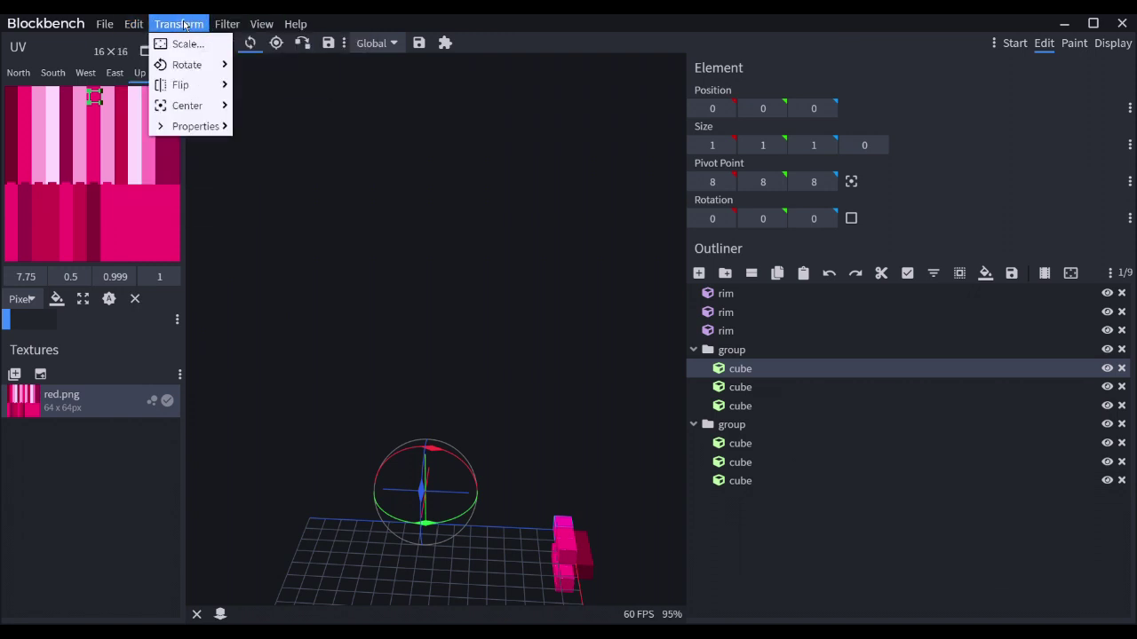
mouse_move(265, 25)
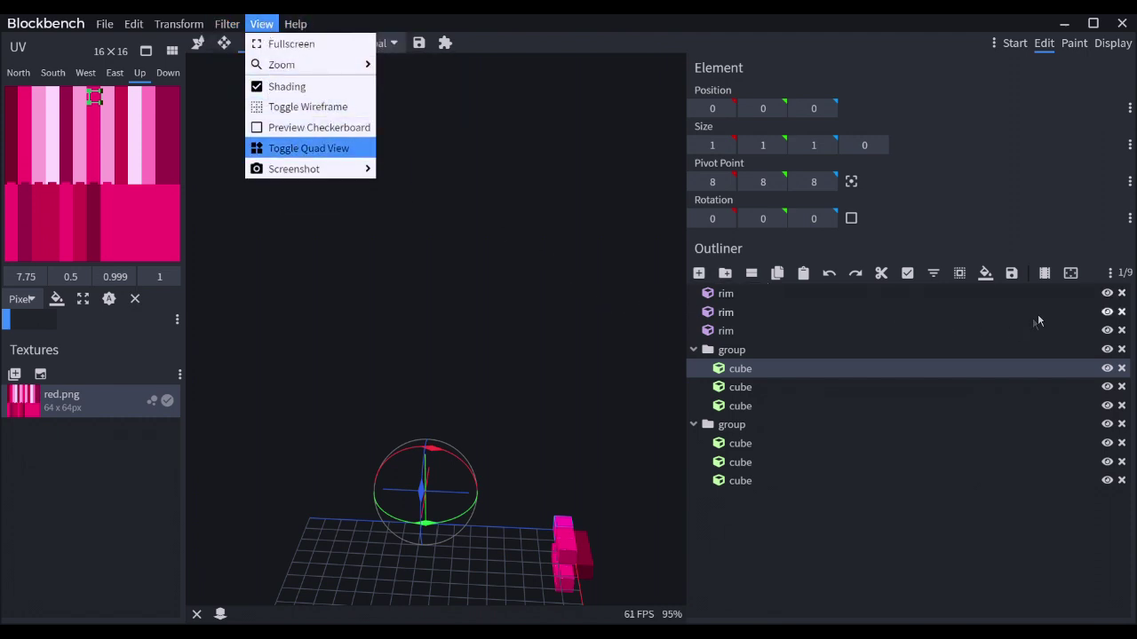
Step: Switch to Display mode and move the pink model along its Y axis to a translation of 8.5
click(1108, 56)
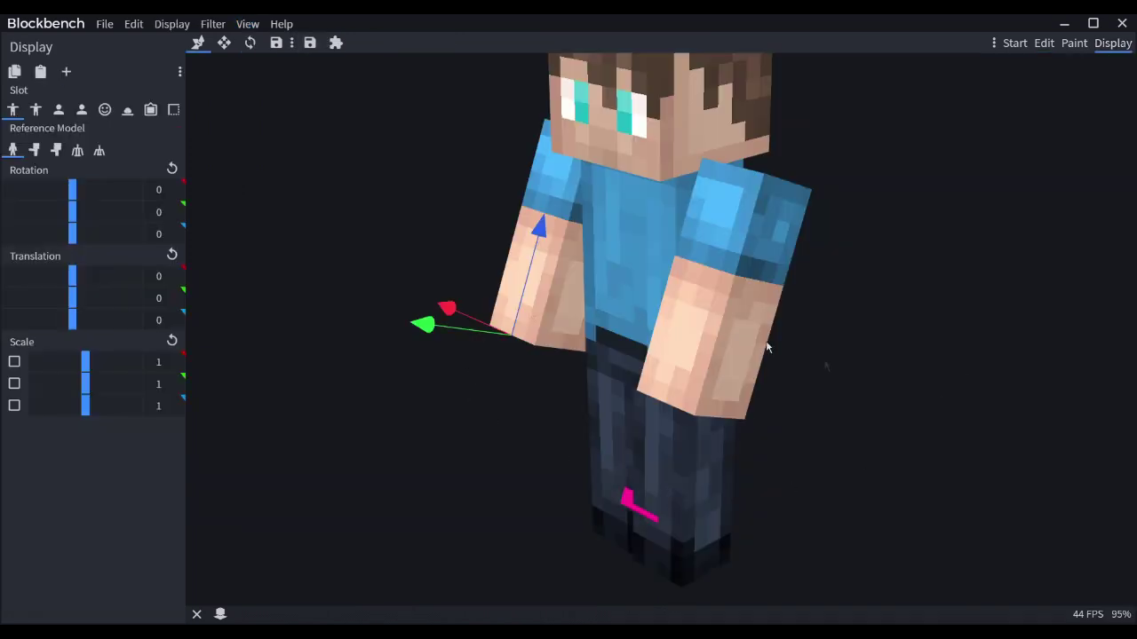
drag(837, 368, 743, 330)
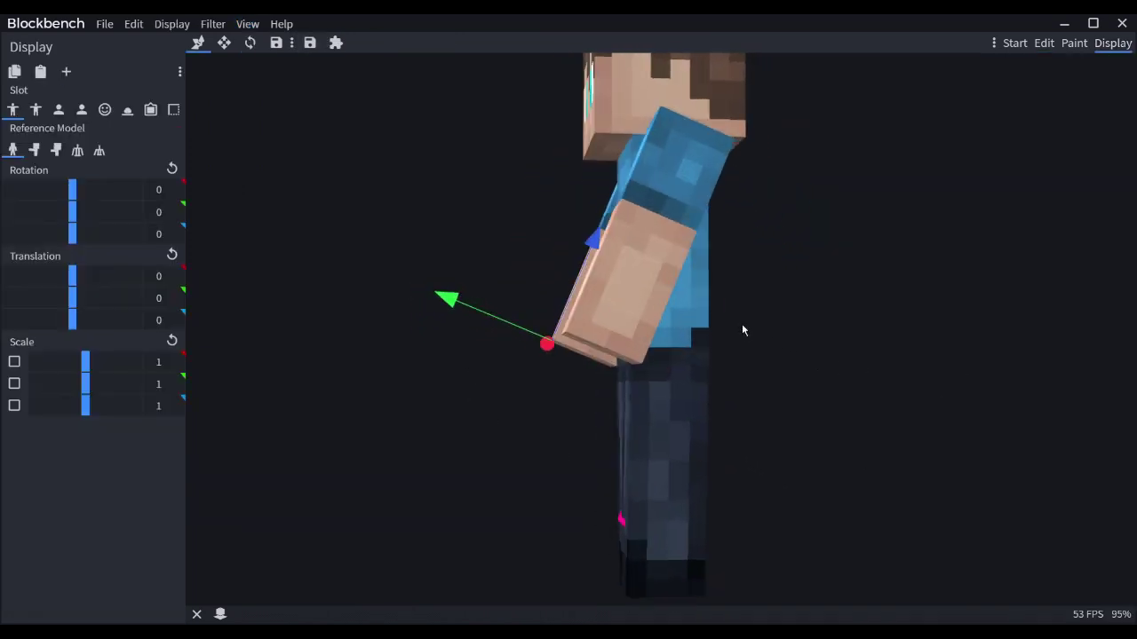
drag(733, 328, 929, 326)
scroll(882, 362, down, 5)
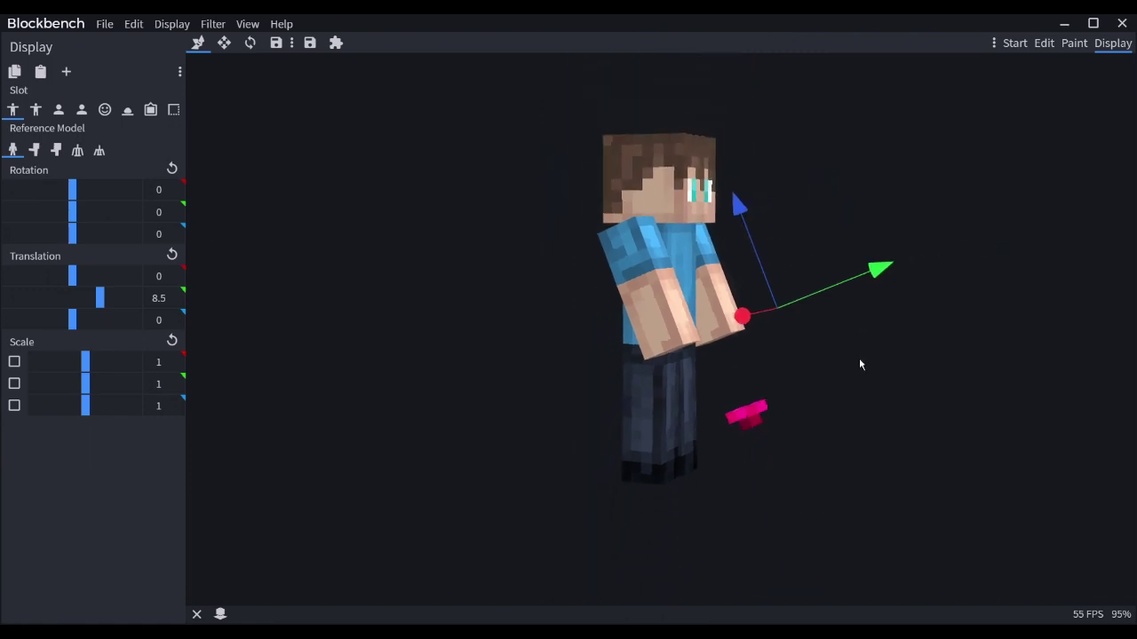
scroll(857, 347, up, 7)
scroll(841, 373, down, 3)
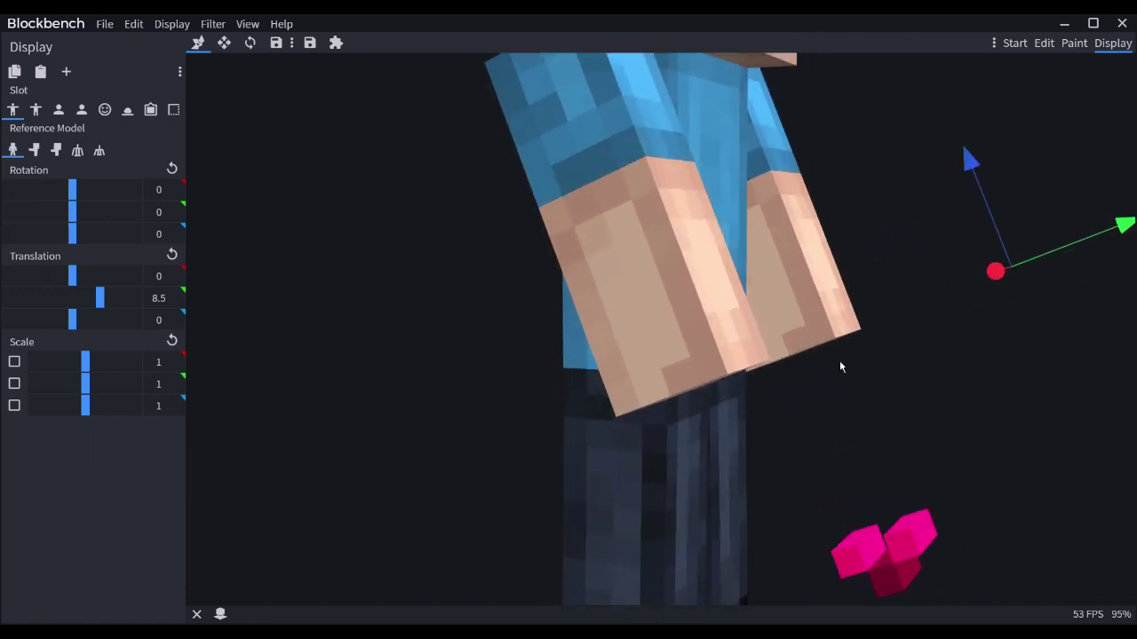
Step: Move the pink model towards the character's right hand at translation 6.75, 6.25, 8.5
mouse_move(924, 282)
mouse_down()
mouse_move(975, 264)
mouse_move(933, 272)
mouse_up()
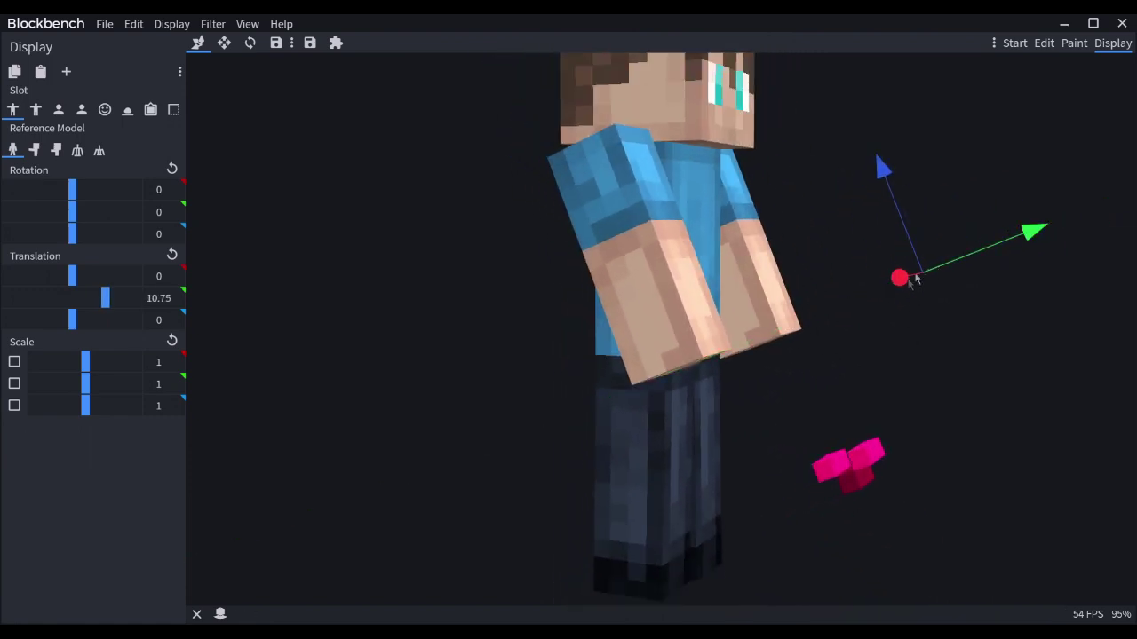
drag(876, 157, 772, 105)
drag(903, 90, 806, 122)
drag(868, 398, 719, 402)
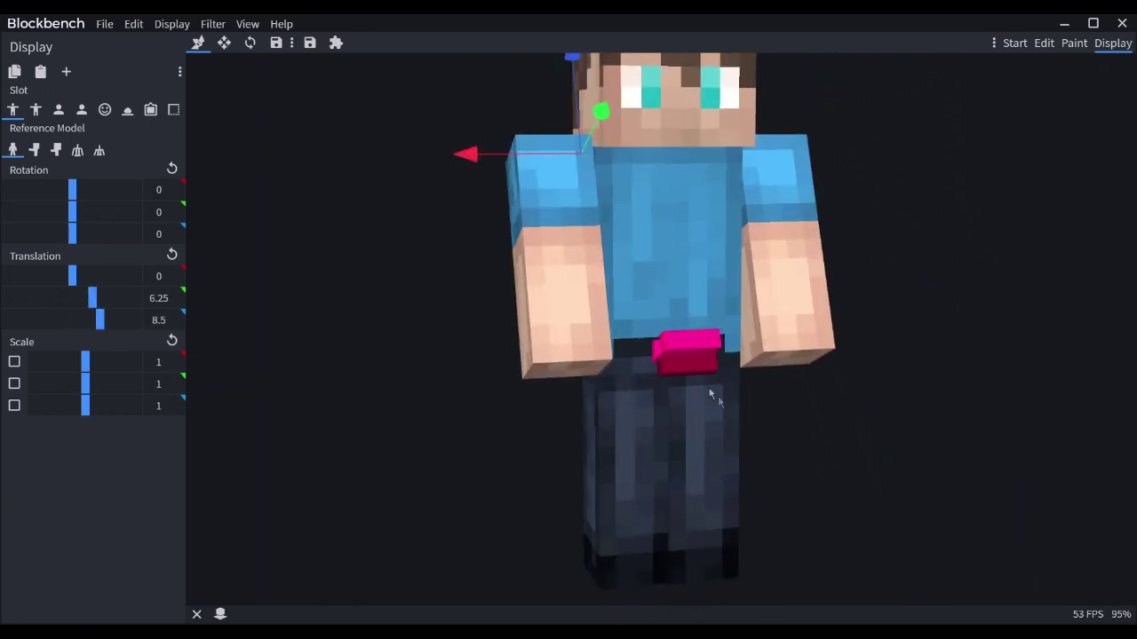
drag(521, 149, 374, 155)
Step: Move the pink model forward along Y to a translation of 10 so it sits at the hand
drag(373, 217, 685, 375)
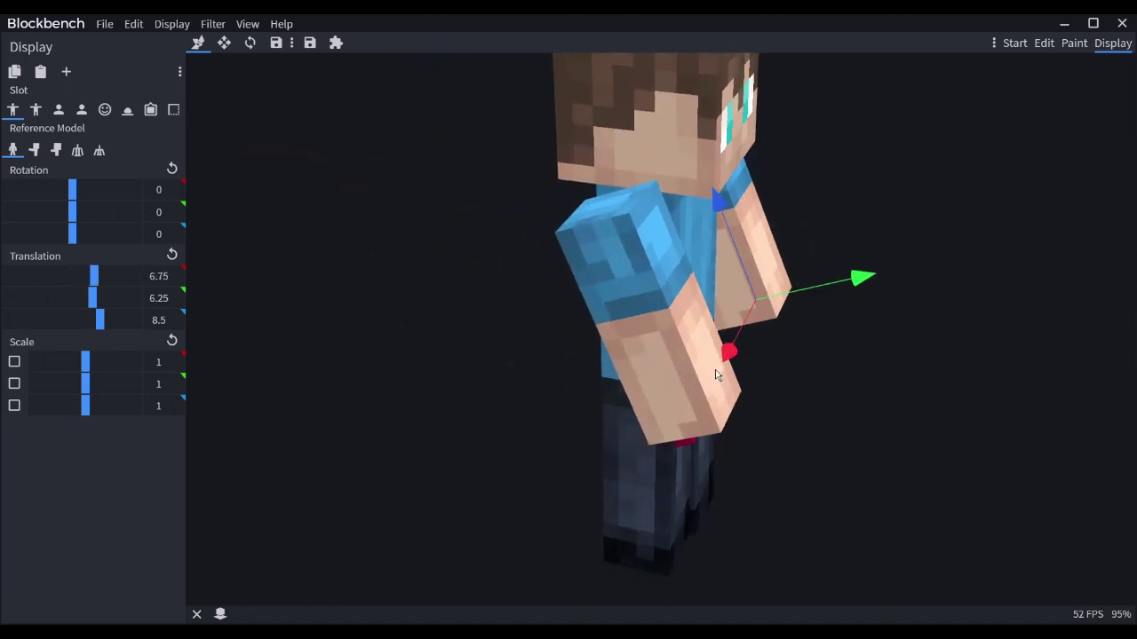
drag(789, 315, 745, 286)
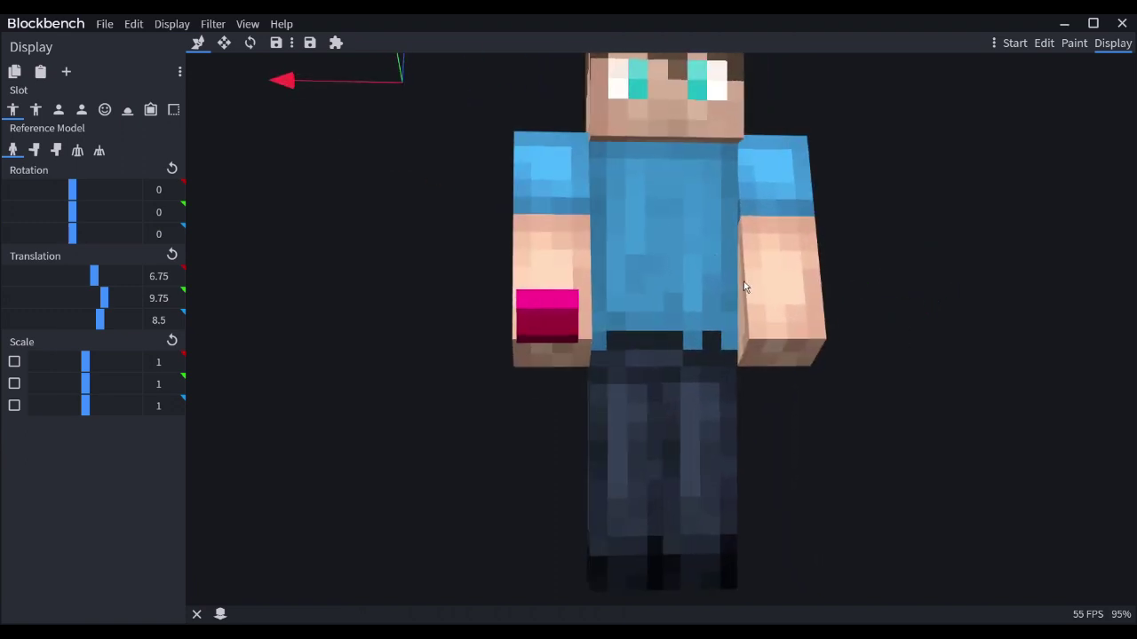
scroll(667, 178, down, 2)
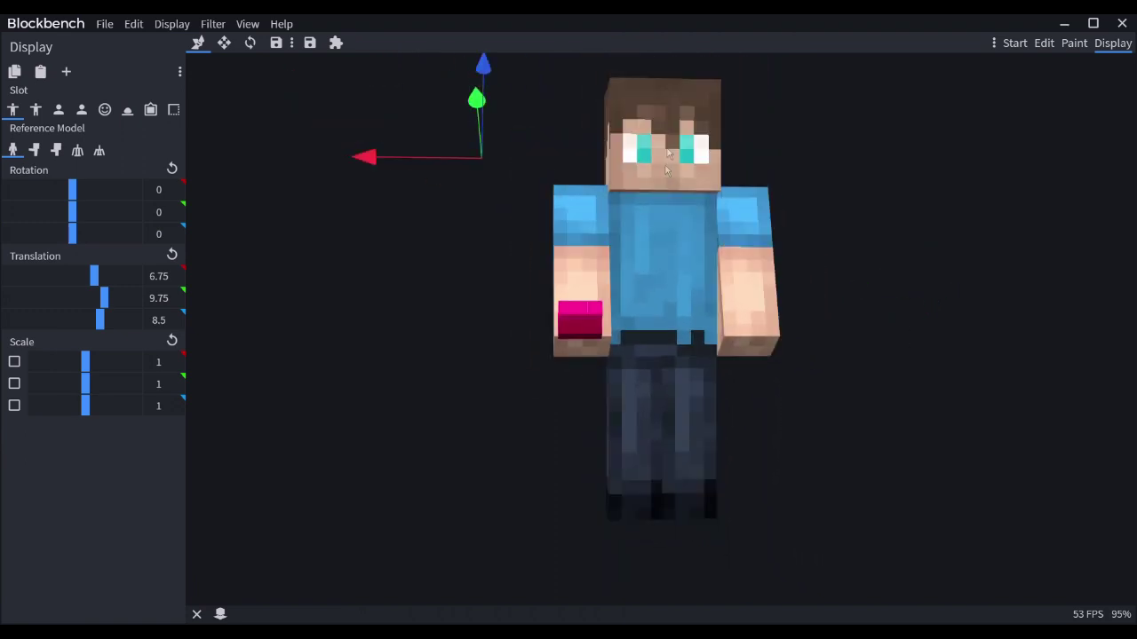
drag(648, 266, 678, 321)
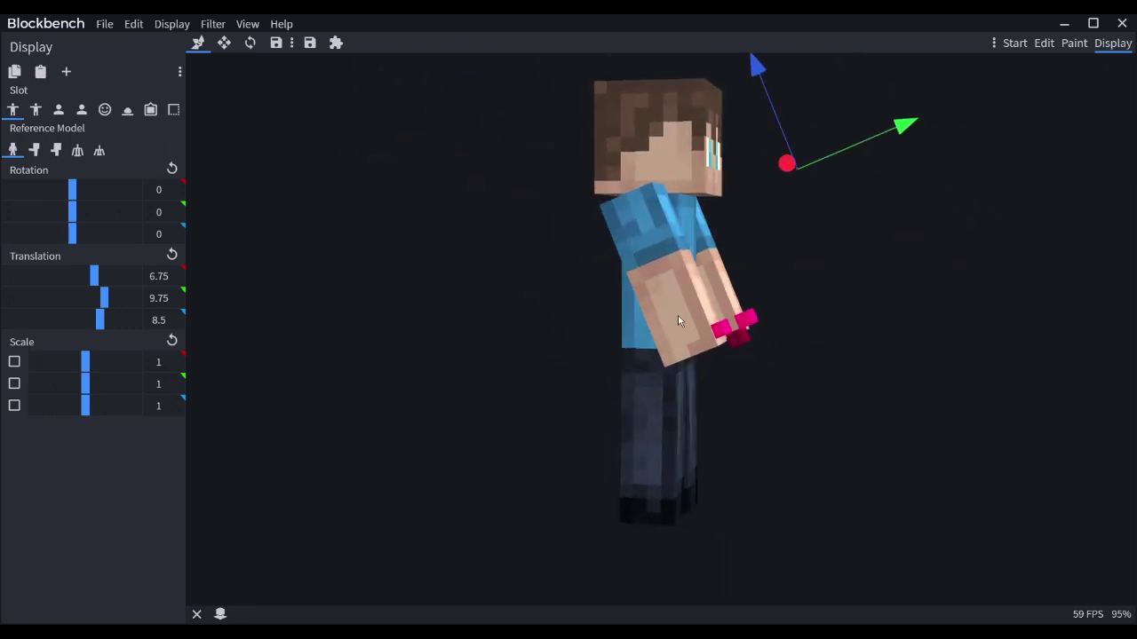
mouse_move(837, 165)
mouse_down()
mouse_move(849, 168)
mouse_move(839, 171)
mouse_up()
drag(876, 365, 775, 455)
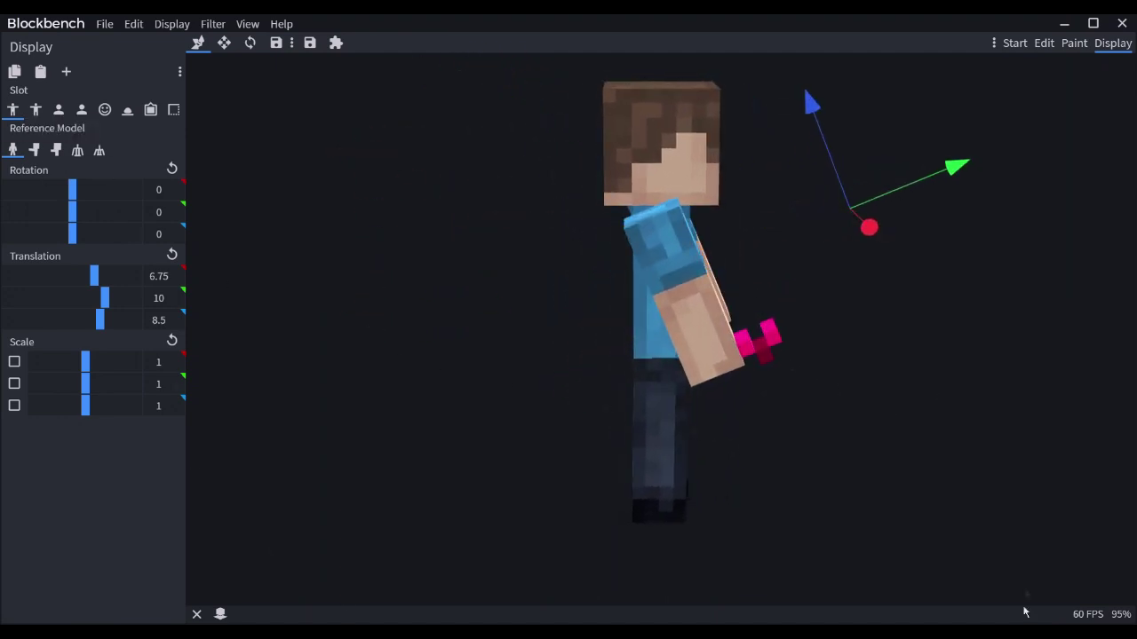
Step: Rotate the pink model to 94 on X and shift its Y translation to -6.75
drag(350, 218, 179, 189)
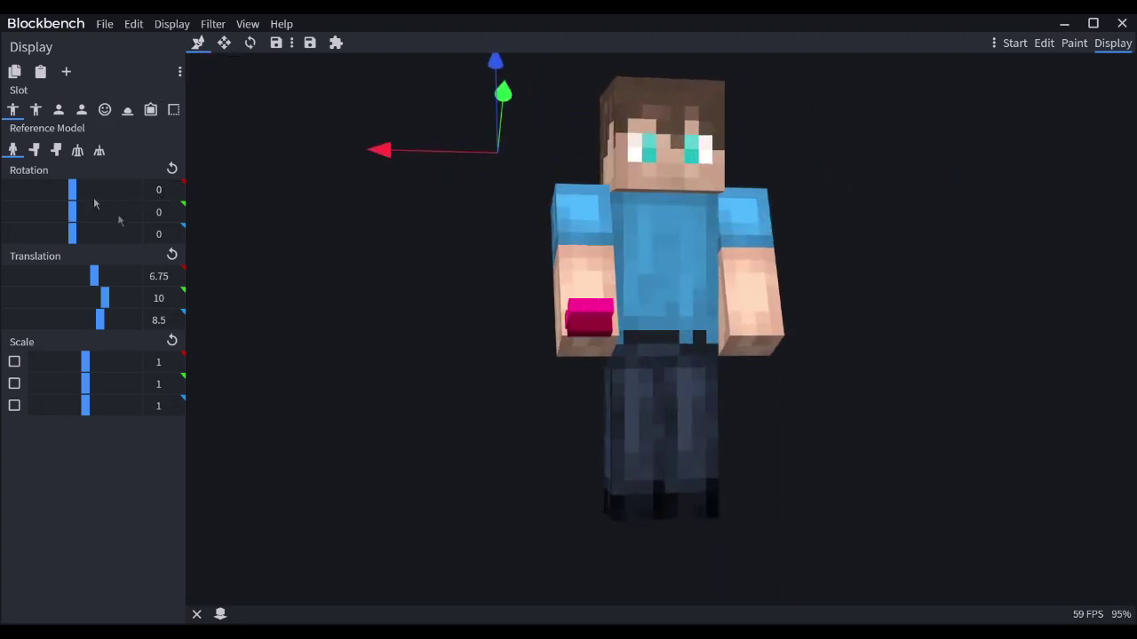
drag(308, 287, 121, 200)
drag(706, 84, 538, 175)
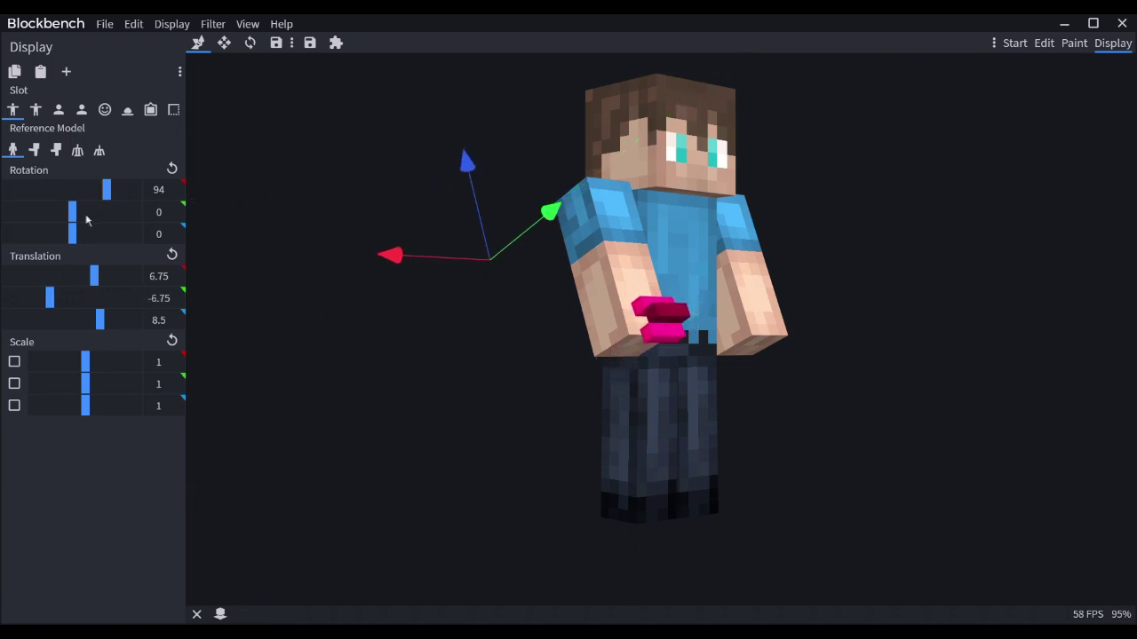
Step: Rotate the pink model to 96 on Y and 130 on Z, with its Y translation at 9.75
drag(75, 222, 115, 227)
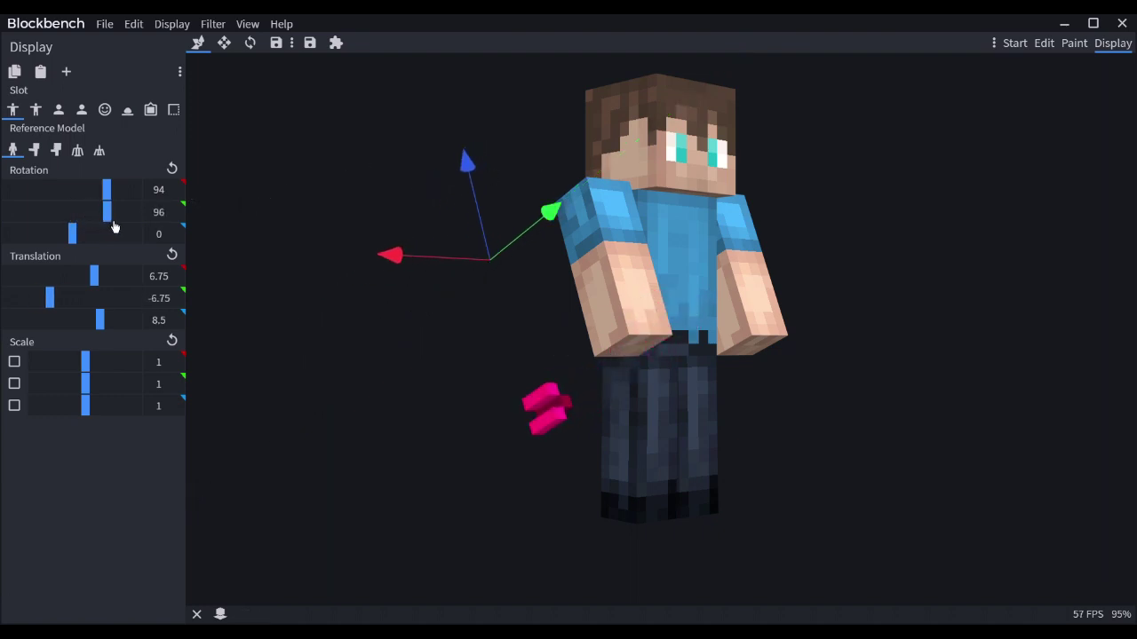
drag(529, 233, 662, 212)
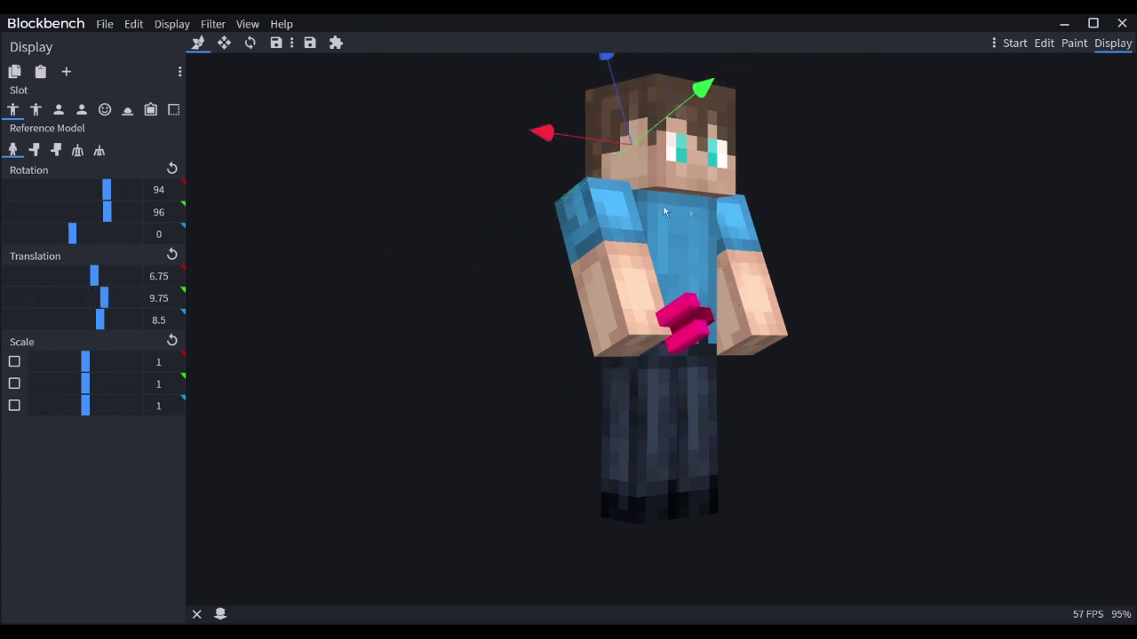
drag(89, 249, 273, 234)
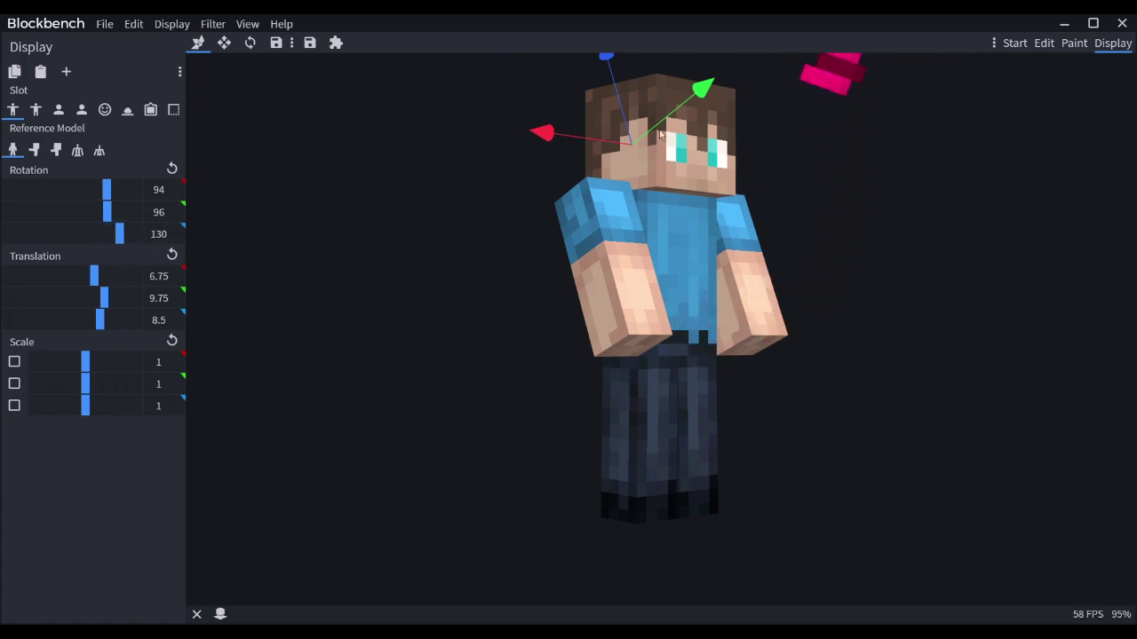
Step: Move the pink model back to Y translation 0.5 and change its rotation to -180 on Y and 44 on Z
drag(701, 87, 630, 241)
drag(383, 225, 267, 274)
drag(122, 240, 95, 266)
drag(107, 222, 210, 243)
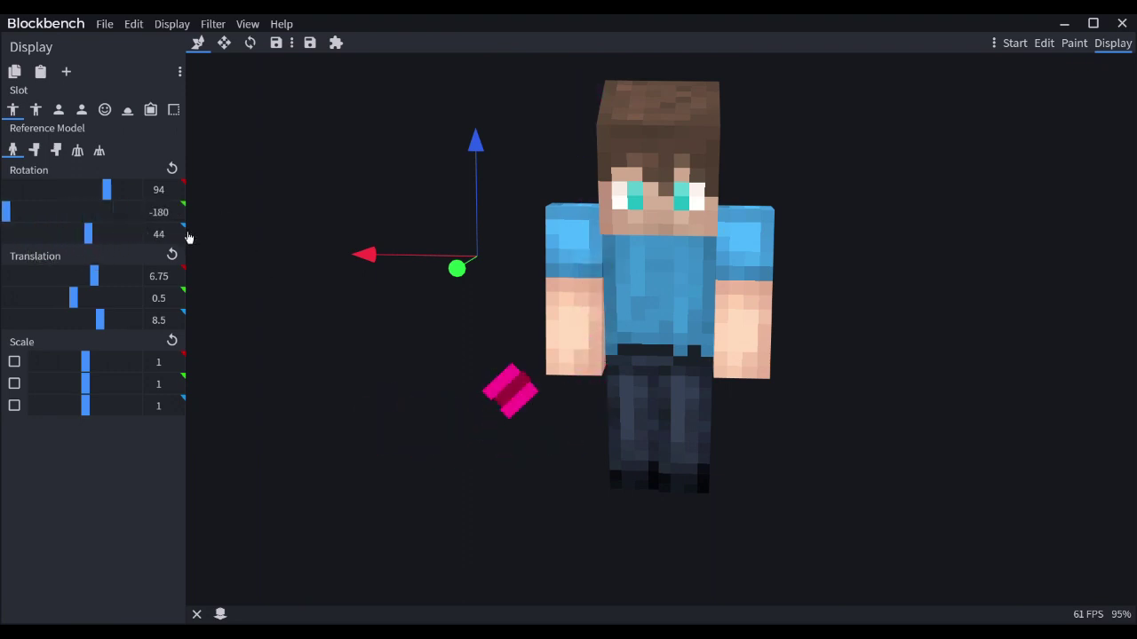
Step: Try a rotation of 0, -113, 0 on the pink model and reset the rotation
drag(119, 198, 33, 169)
click(171, 168)
click(171, 168)
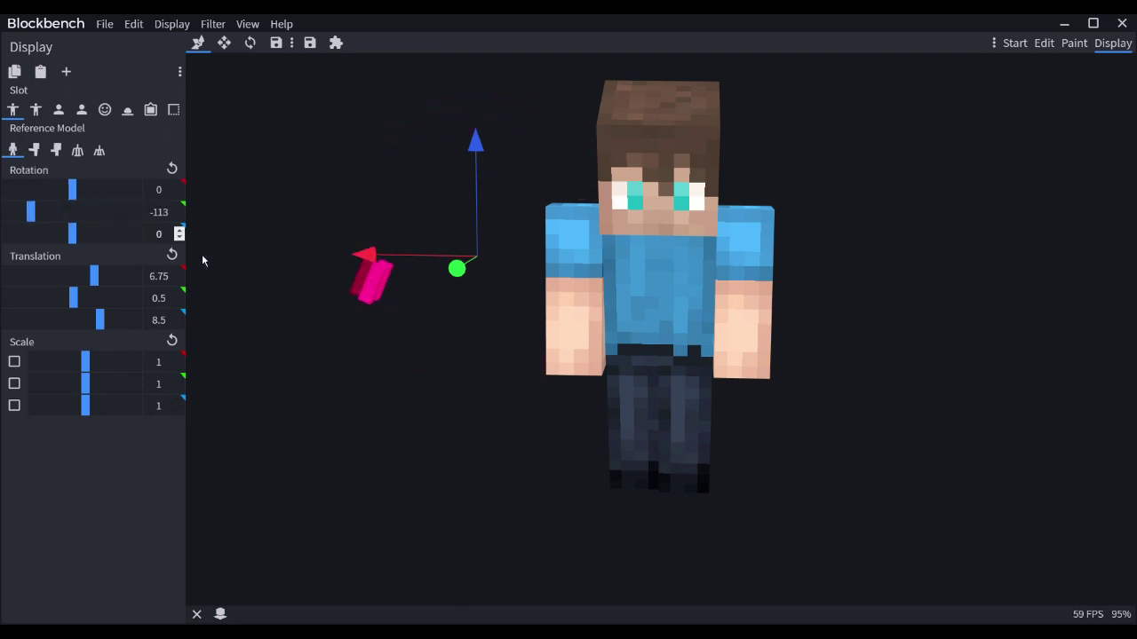
drag(202, 254, 453, 338)
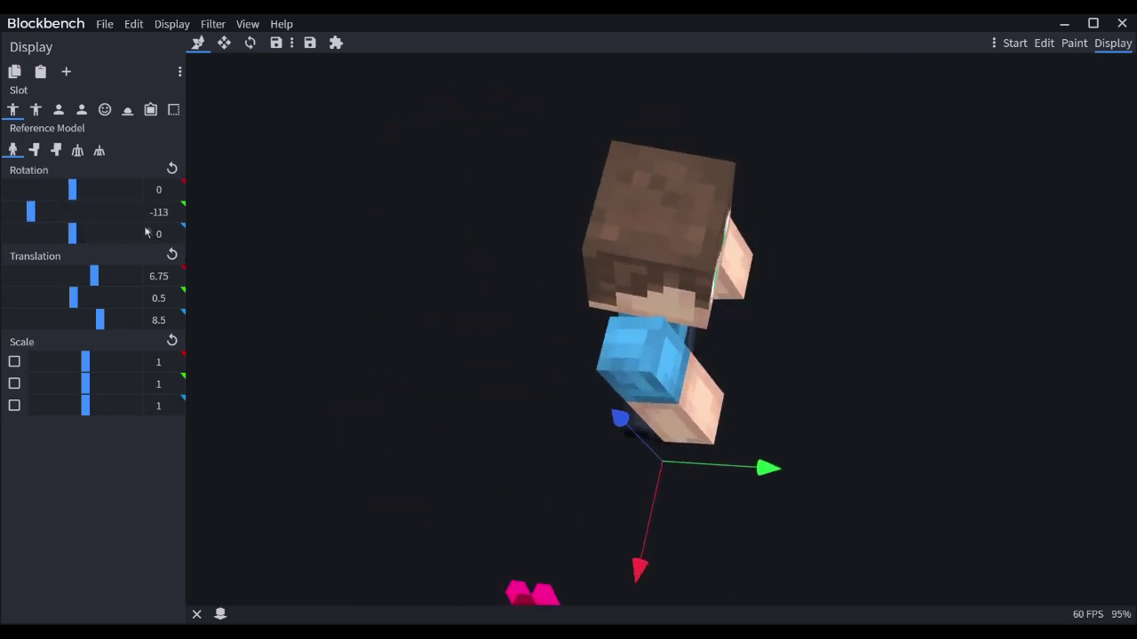
click(171, 168)
Step: Rotate the pink model to 39 on Z and set its X translation to -9
mouse_move(78, 247)
mouse_down()
mouse_move(124, 240)
mouse_move(86, 238)
mouse_up()
drag(392, 375, 244, 293)
drag(104, 285, 49, 282)
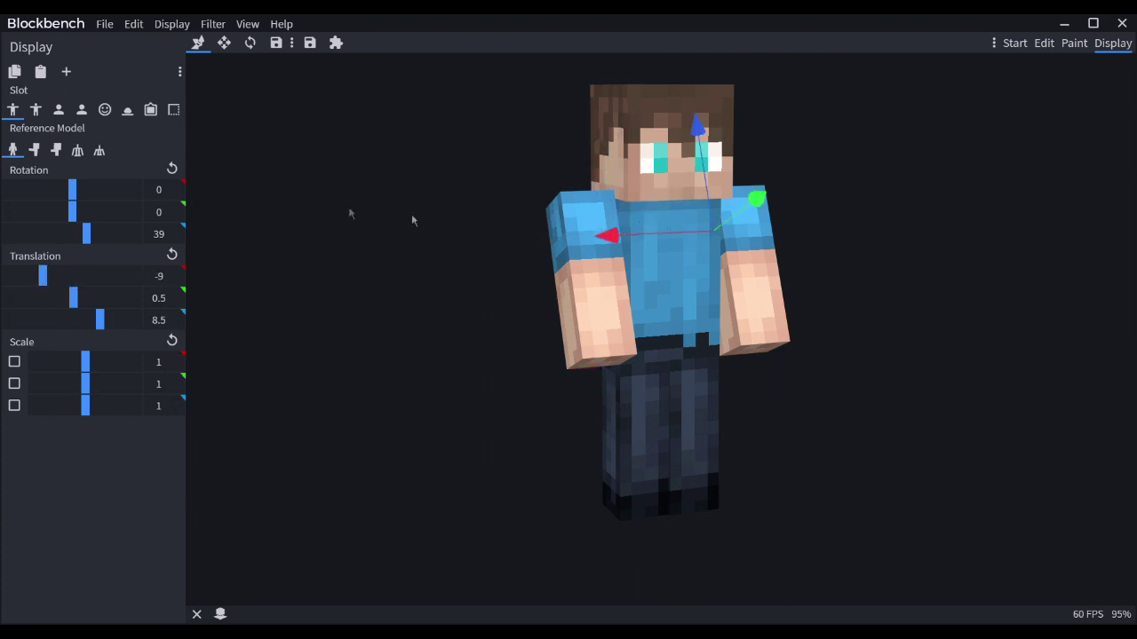
Step: Reset the pink model's translation and rotation, and move it along Y to a translation of 23.5
click(171, 254)
click(171, 168)
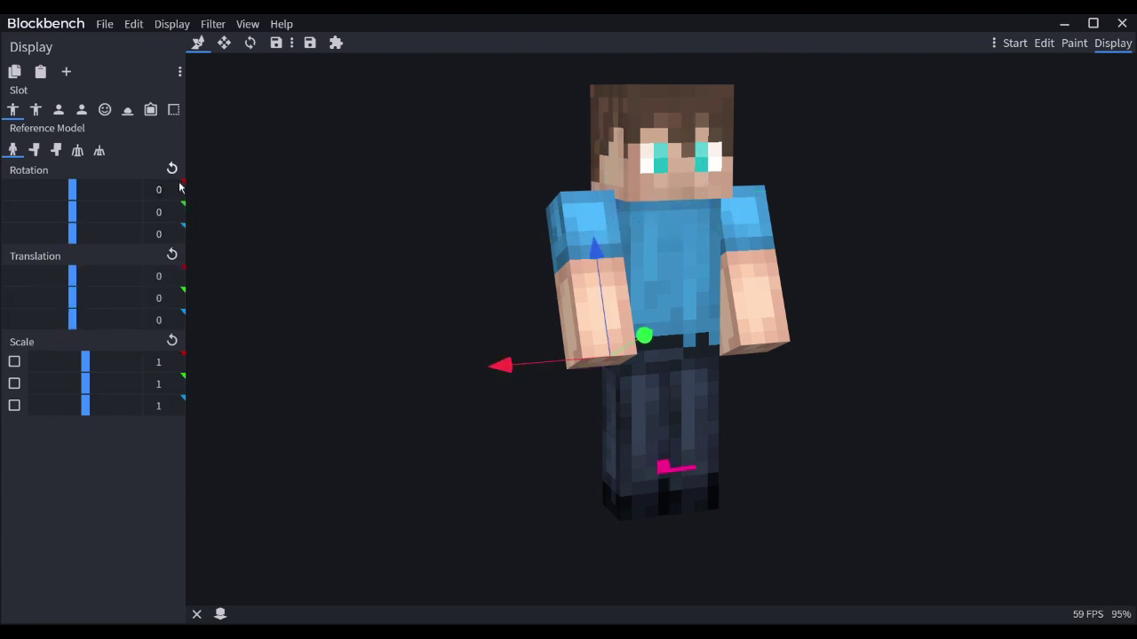
drag(643, 336, 797, 242)
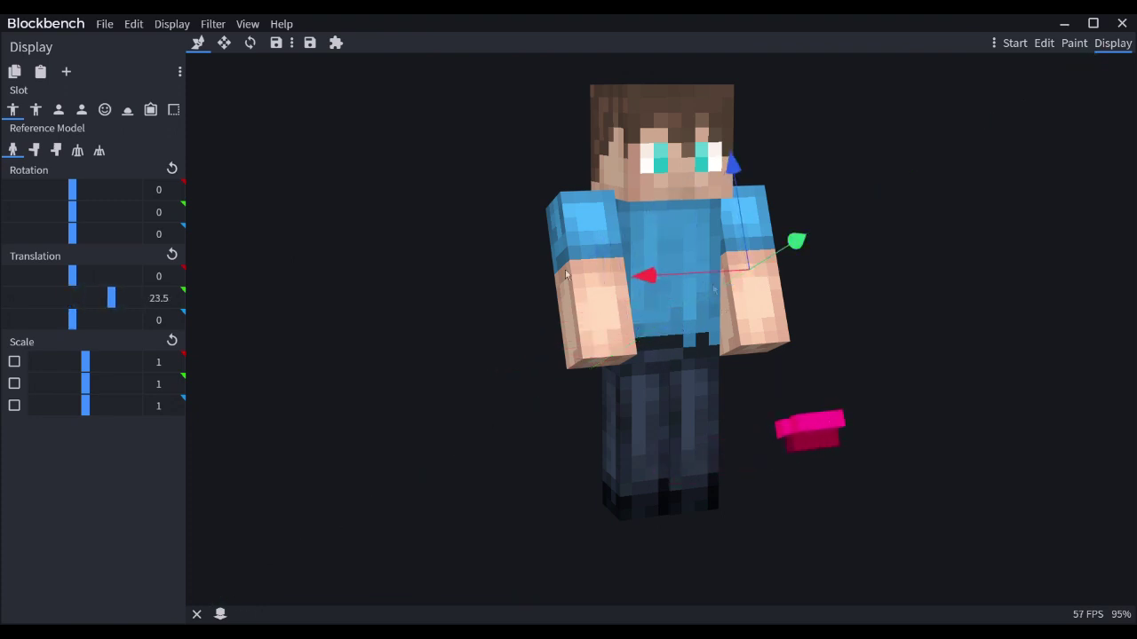
Step: Set the pink model's display scale to 0.2 on all three axes
click(167, 369)
key(BackSpace)
text(0.2)
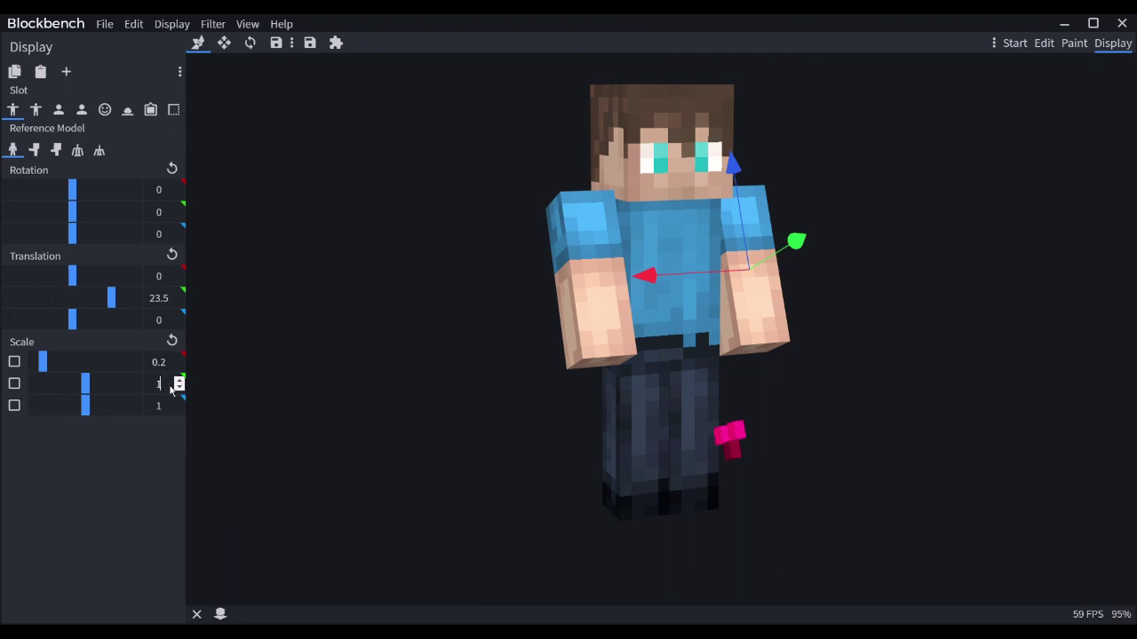
key(BackSpace)
text(0.2)
click(174, 407)
key(BackSpace)
text(0.2)
click(177, 389)
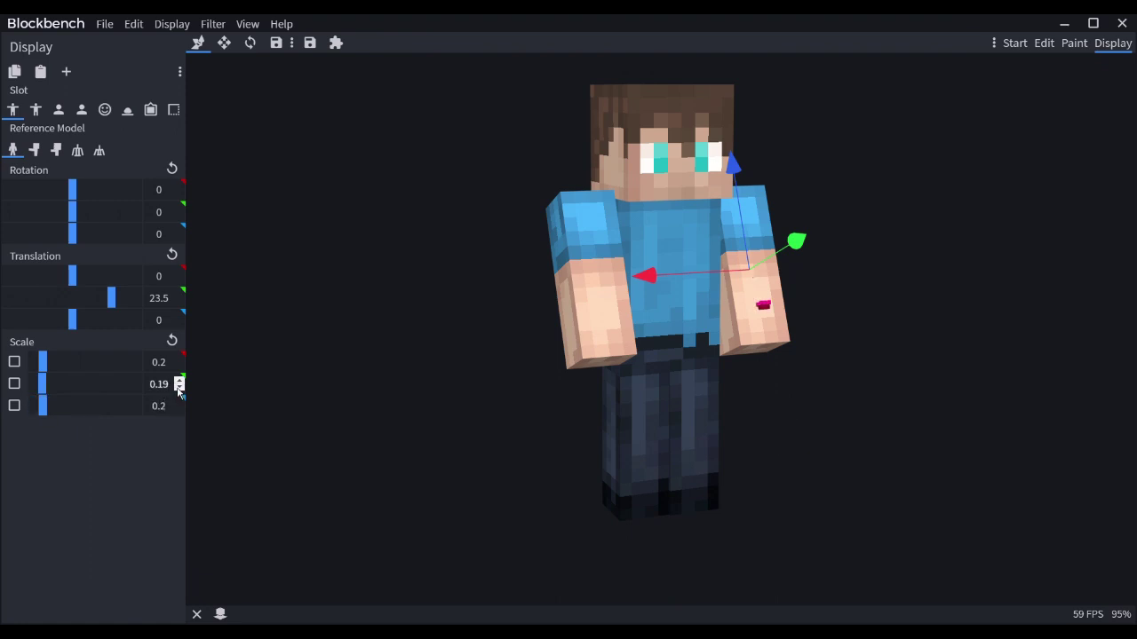
key(BackSpace)
key(BackSpace)
text(2)
Step: Move the pink model to X translation 4.25 and reset its scale
drag(682, 281, 601, 283)
drag(490, 318, 260, 338)
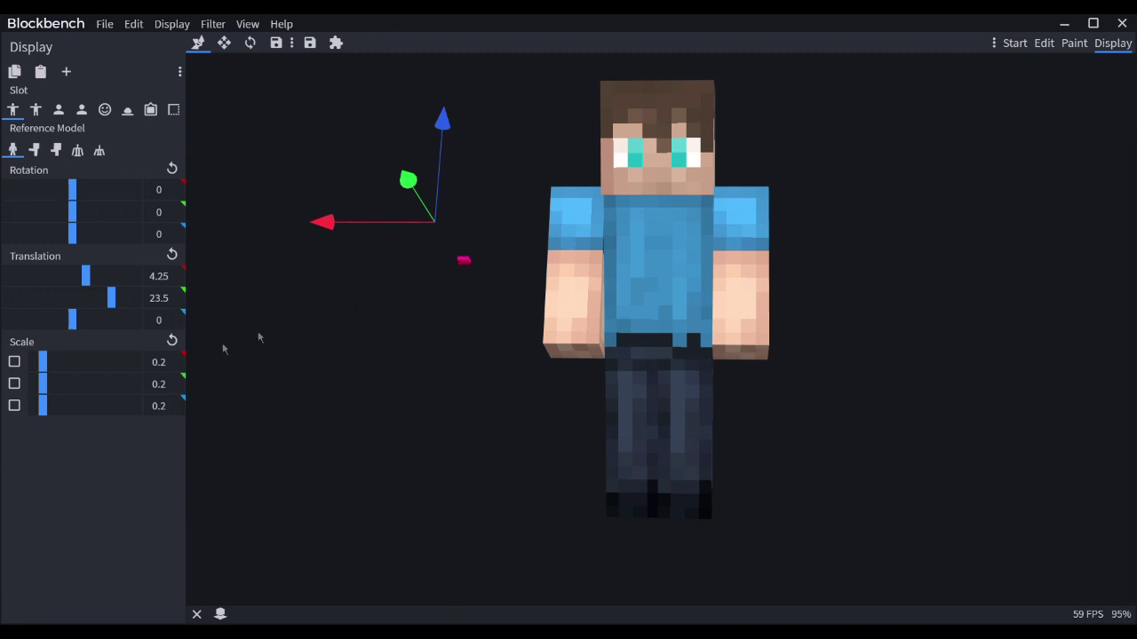
click(172, 341)
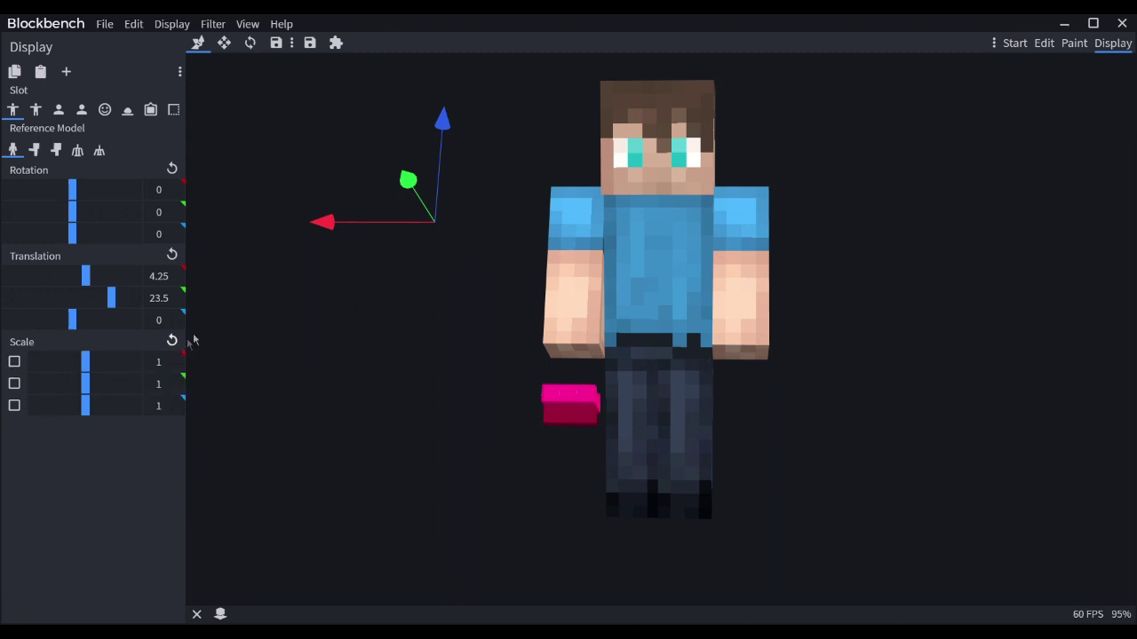
Step: Position the pink model at the character's right hand with translation 6.5, 8.25, 9.5
drag(502, 336, 303, 343)
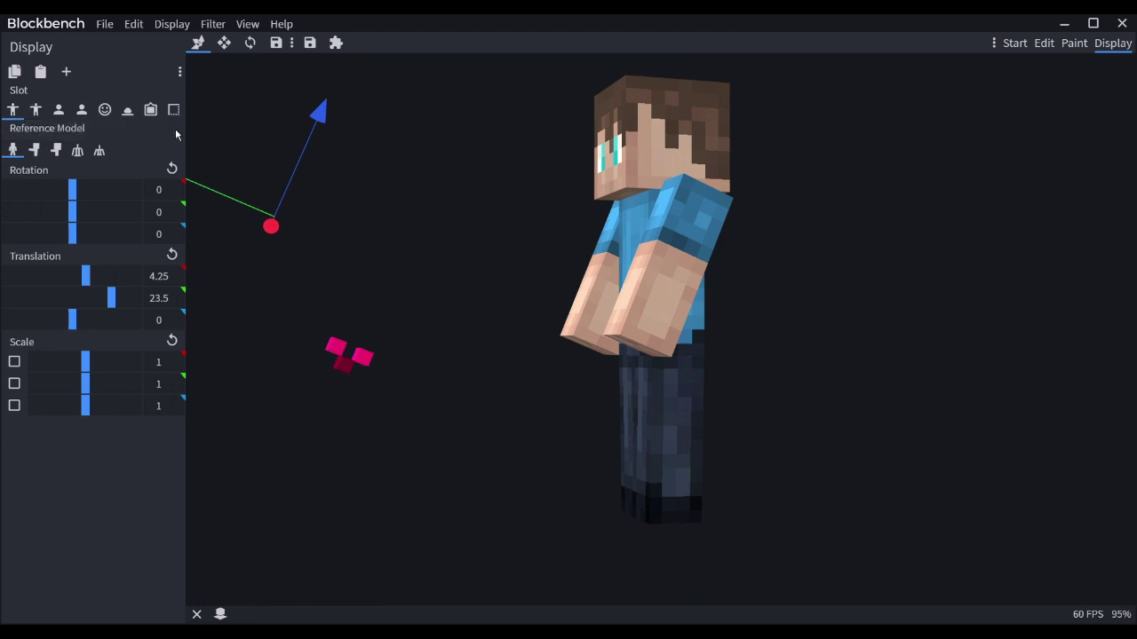
drag(229, 190, 285, 223)
drag(490, 245, 559, 152)
drag(482, 281, 703, 313)
drag(446, 164, 310, 223)
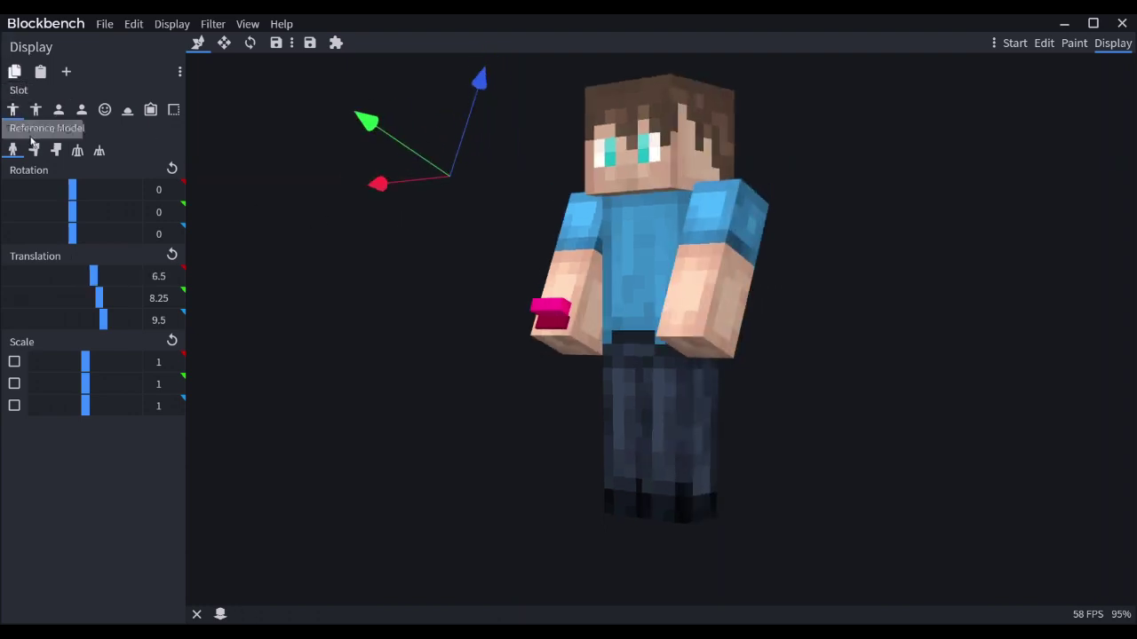
Step: Apply the copied display settings to the third-person left slot and move the model to X translation -6.5
click(36, 109)
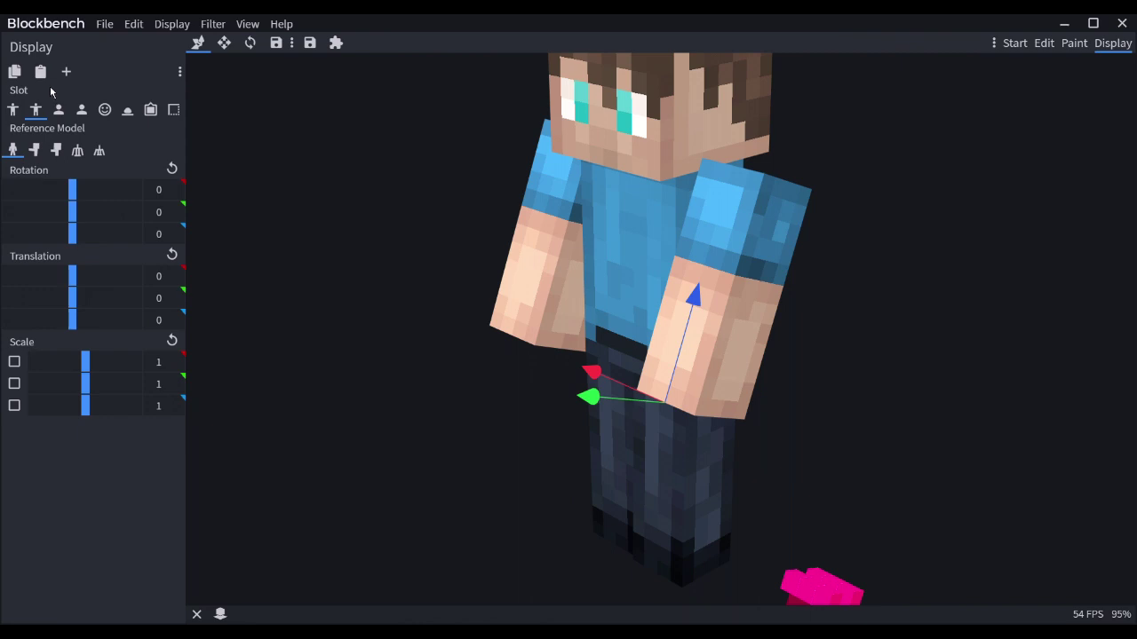
click(40, 72)
drag(370, 349, 696, 217)
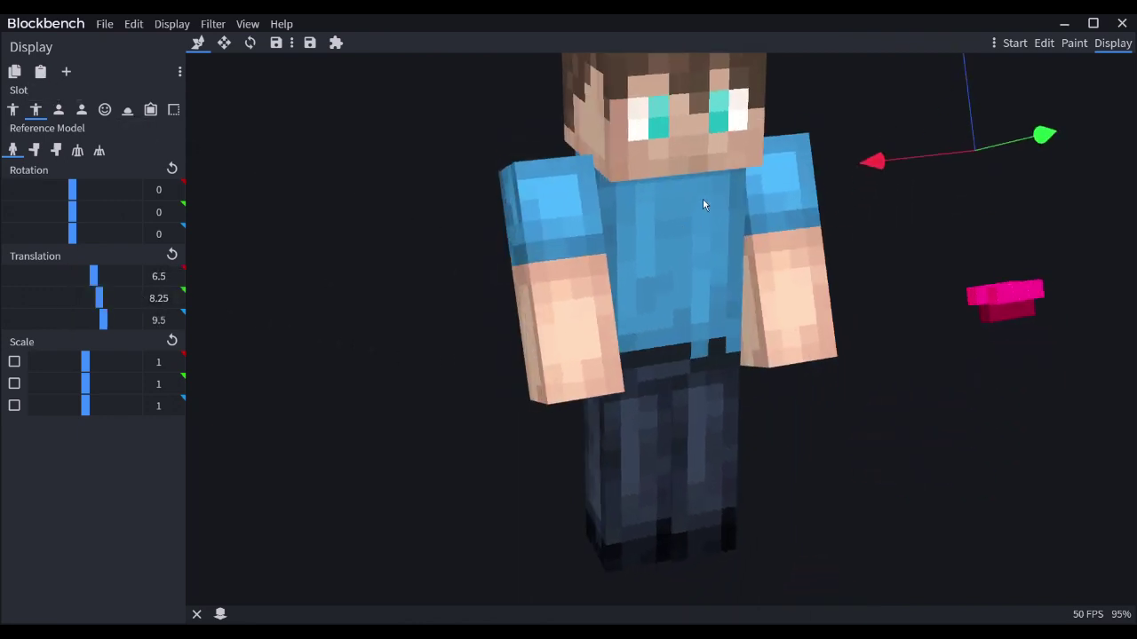
drag(896, 170, 636, 215)
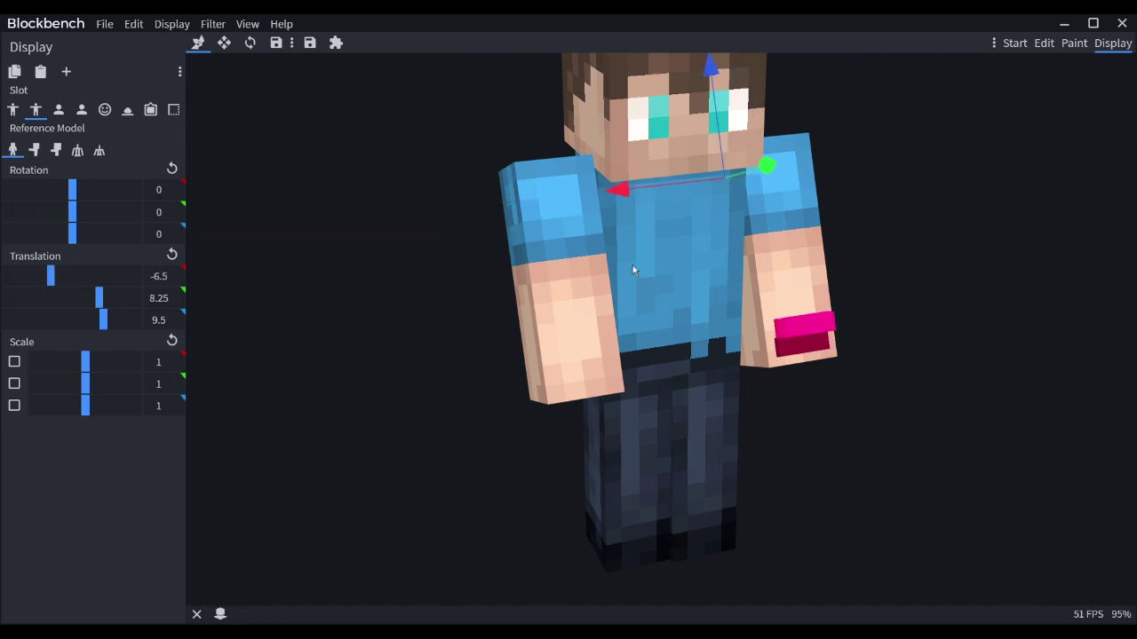
Step: Compare the model's placement in the third-person right and left slots, examining the left one from several angles
click(12, 109)
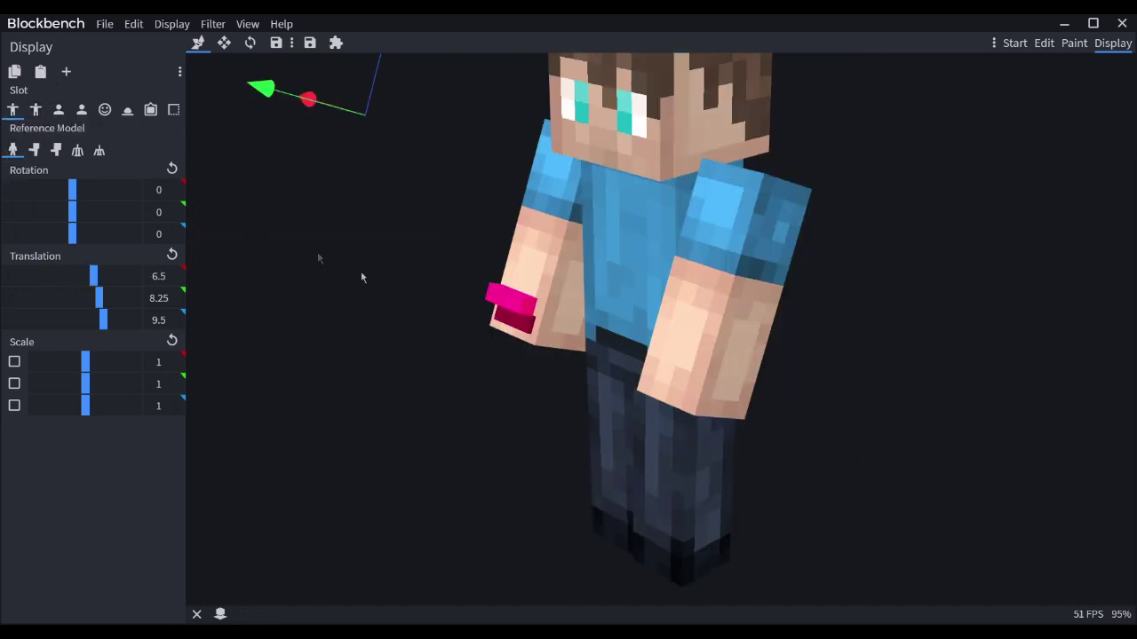
click(36, 109)
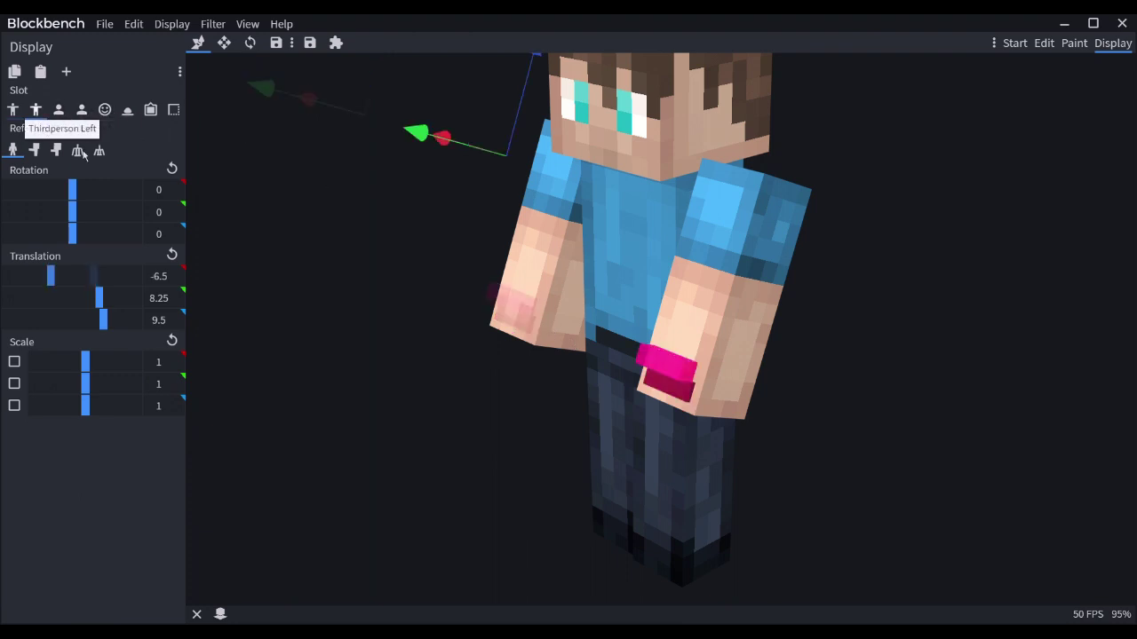
drag(658, 300, 798, 316)
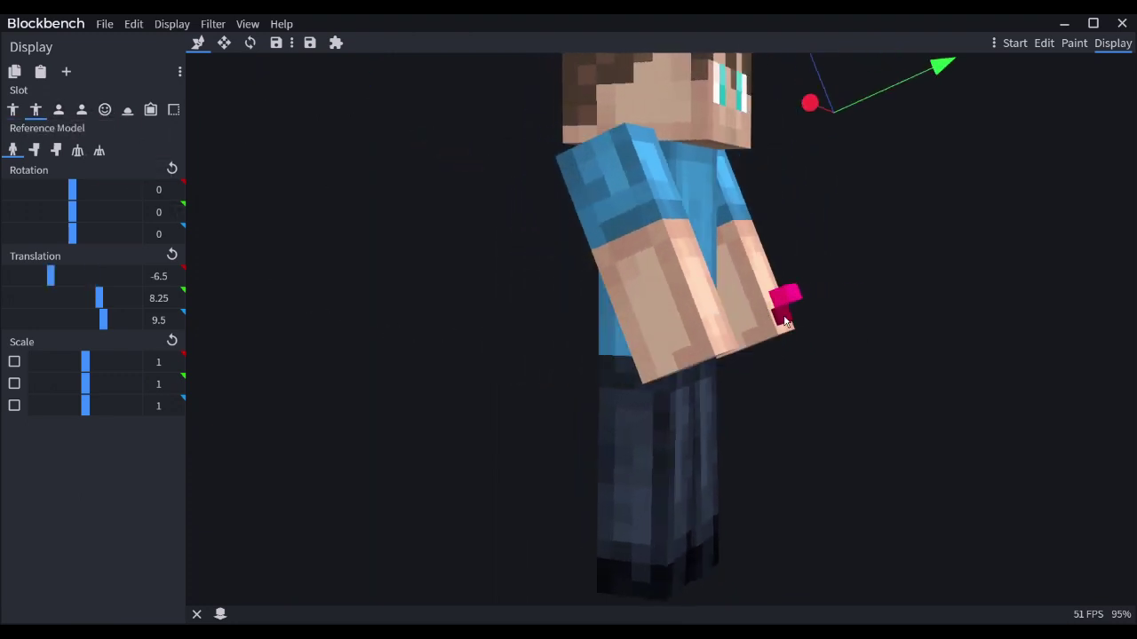
drag(752, 389, 565, 411)
scroll(601, 401, down, 2)
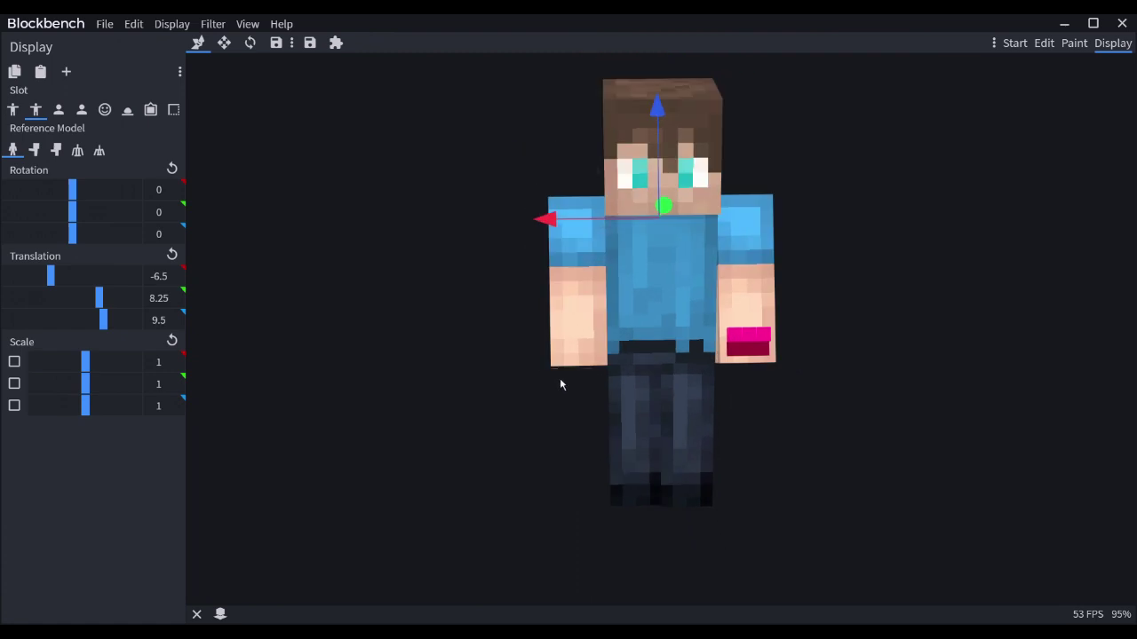
Step: Position the model in the first-person right slot with translation 13, 7.25, 5.5
click(58, 109)
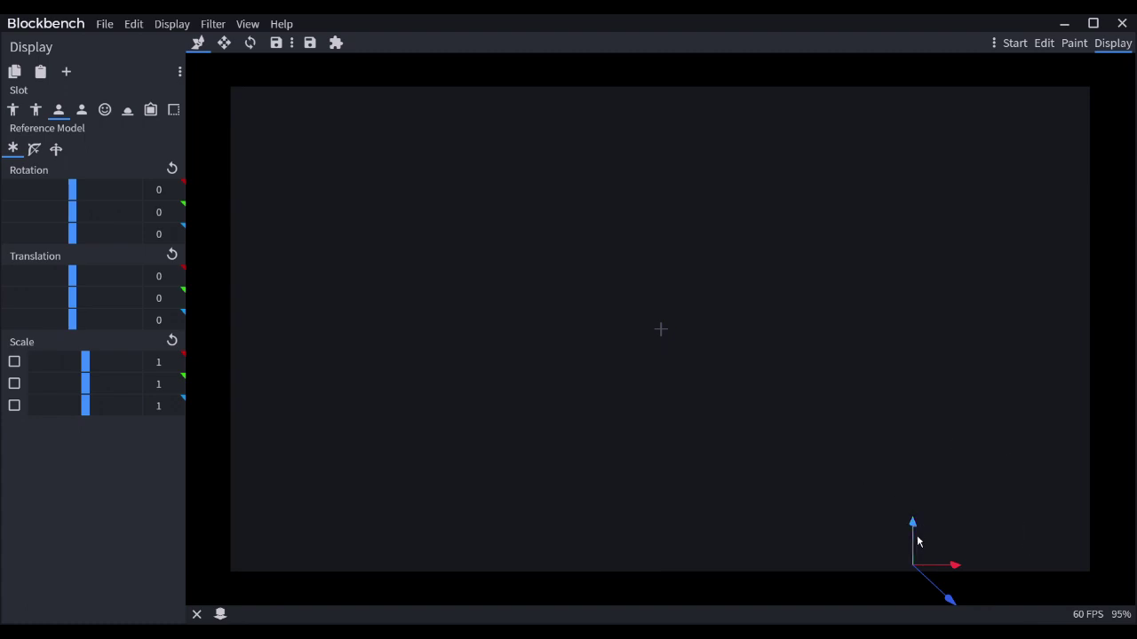
drag(918, 542, 1115, 329)
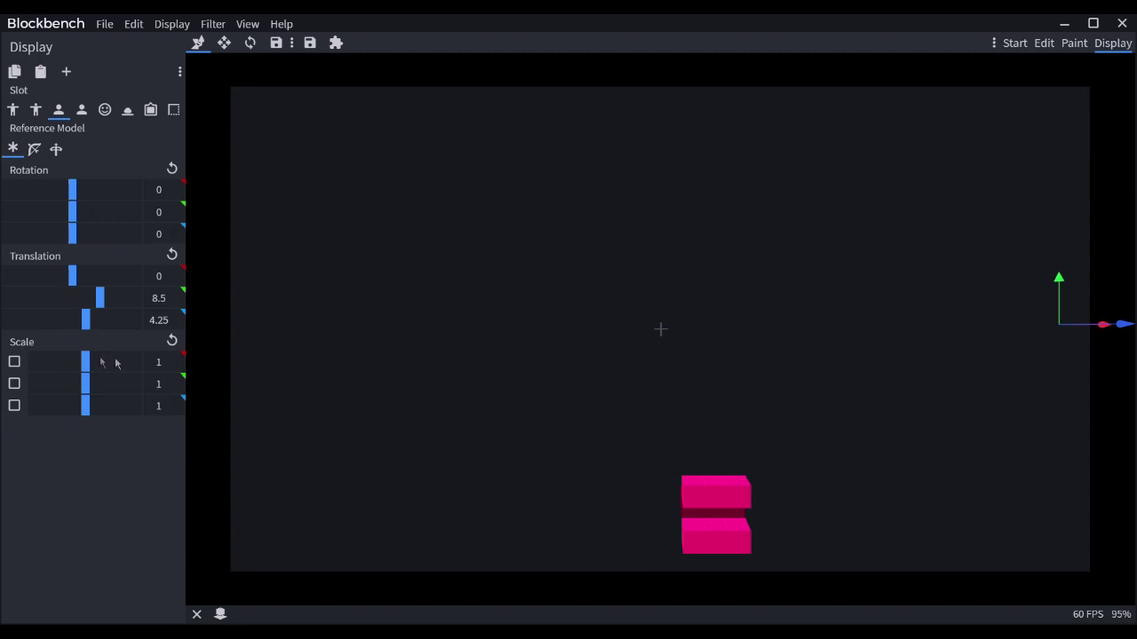
drag(99, 295, 97, 332)
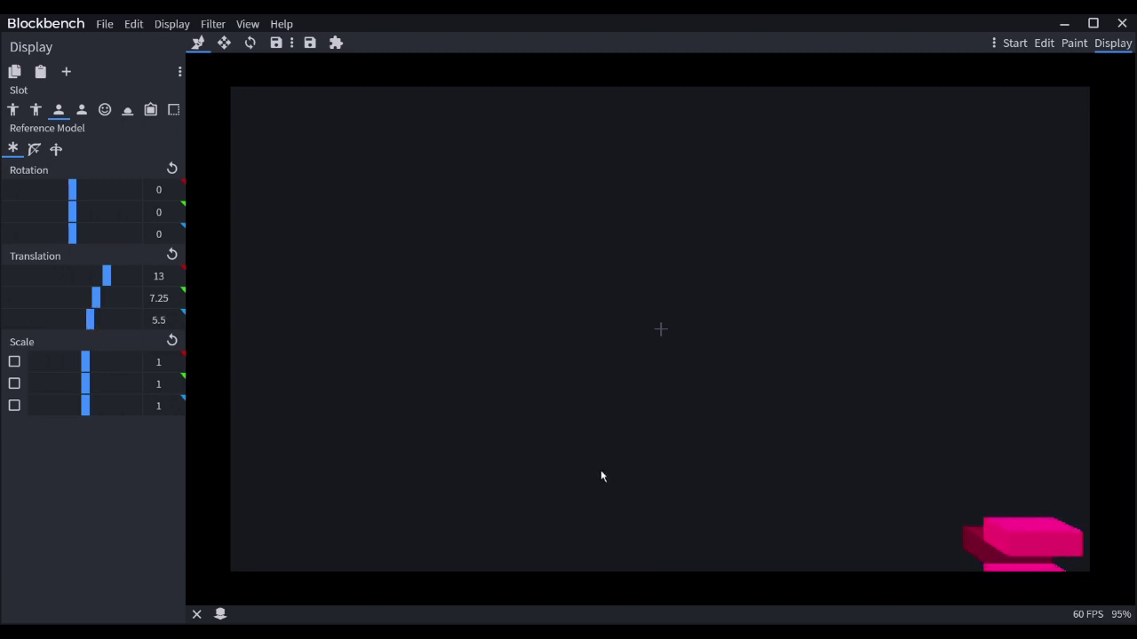
Step: Copy the first-person right settings to the first-person left slot and set the X translation to -3.25
click(27, 76)
click(81, 109)
click(41, 76)
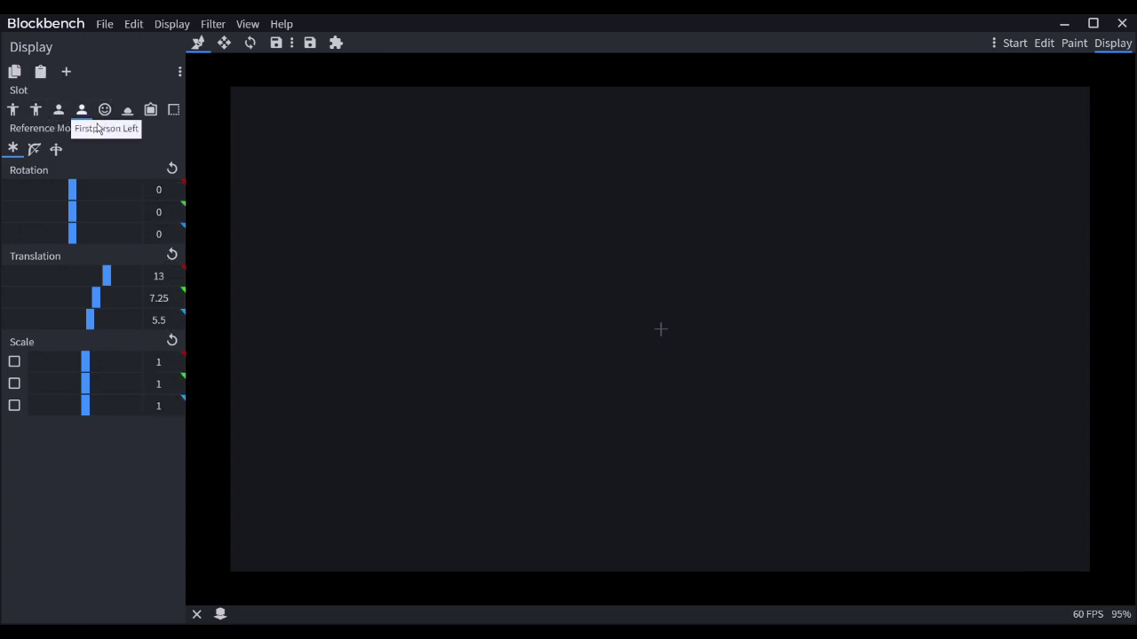
drag(111, 288, 70, 299)
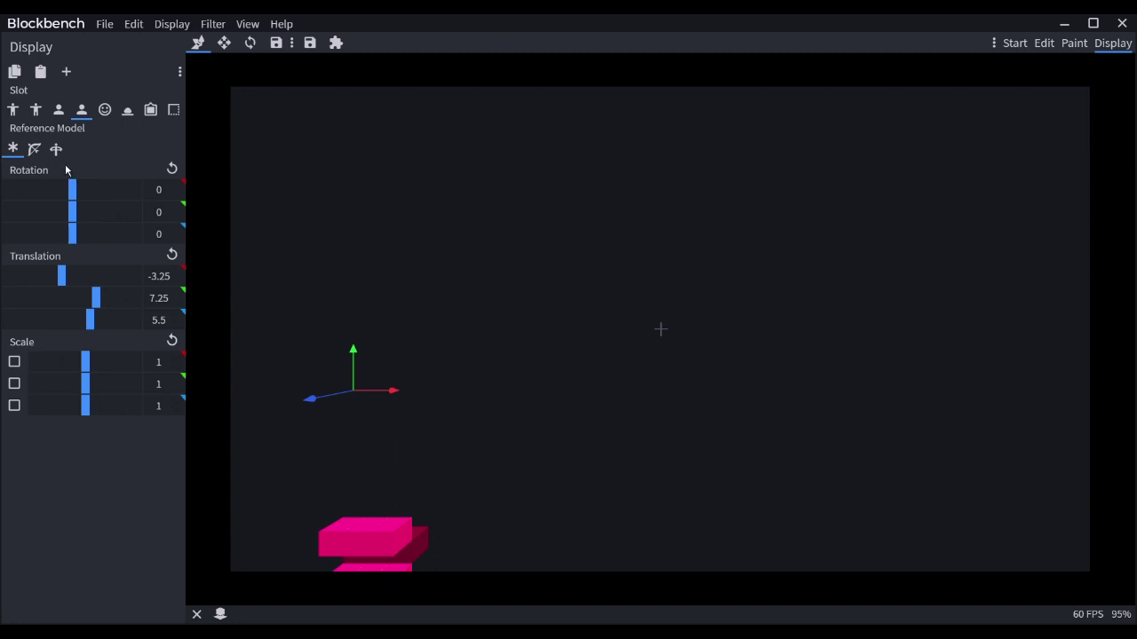
Step: Preview the first-person left placement with the bow and crossbow reference models, and return to the normal one
click(34, 149)
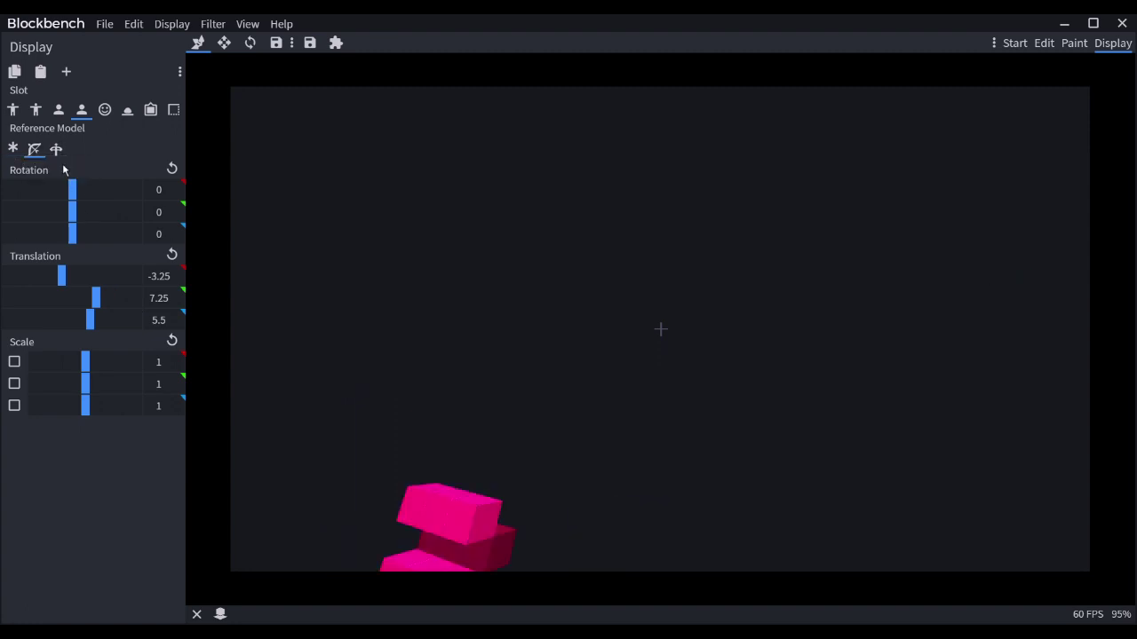
click(56, 149)
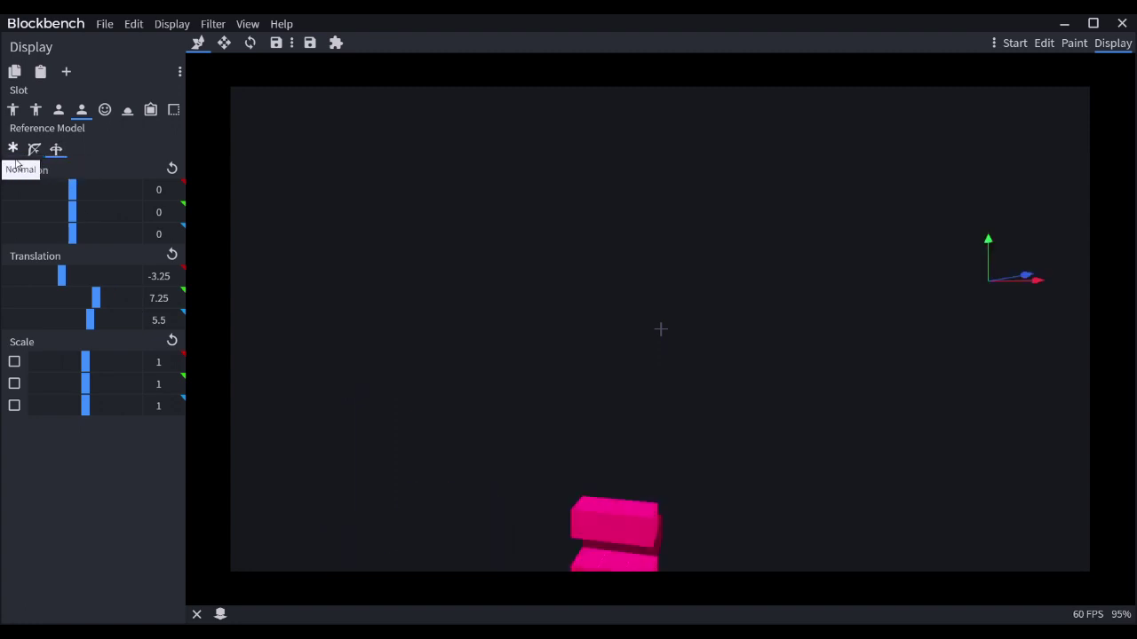
click(14, 156)
Step: View the model in the head slot on the baby zombie reference model and on the player
click(110, 115)
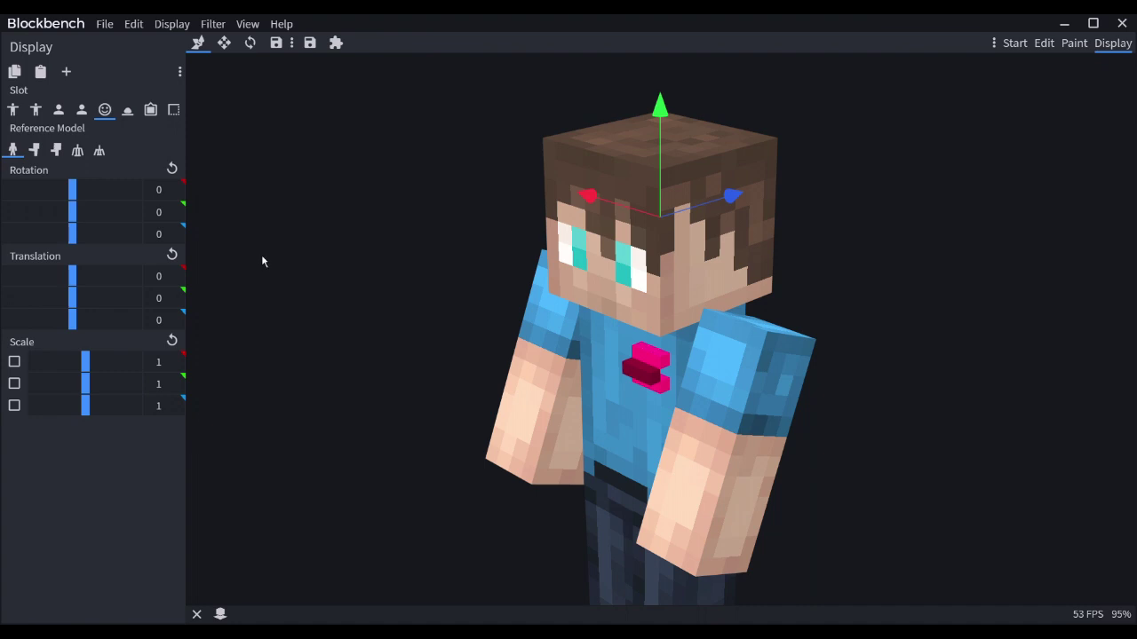
click(56, 150)
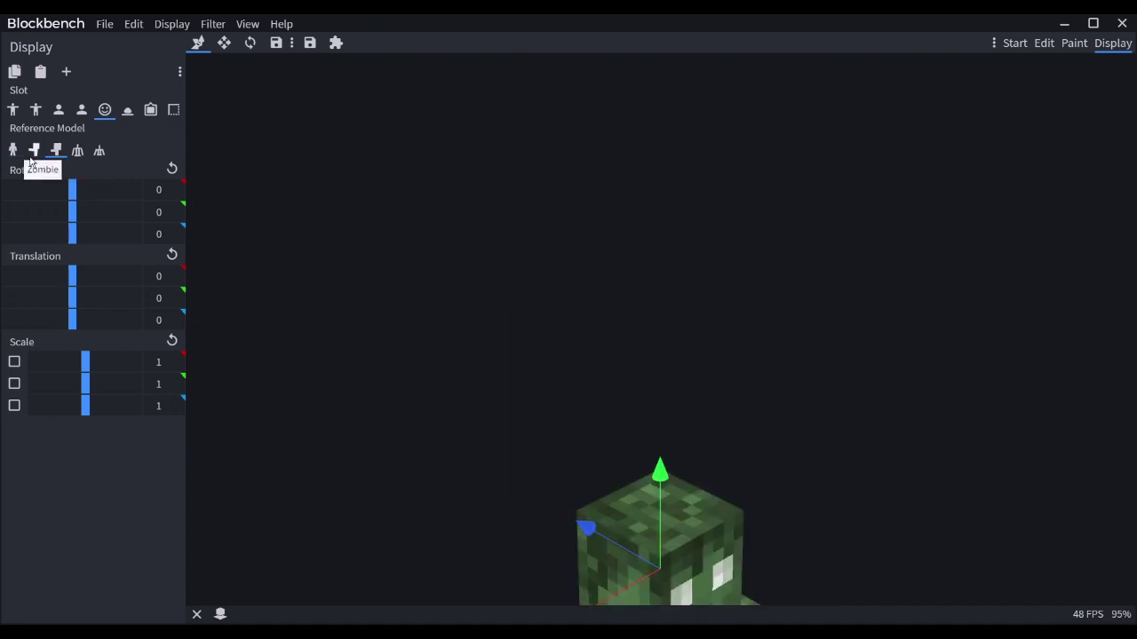
click(12, 150)
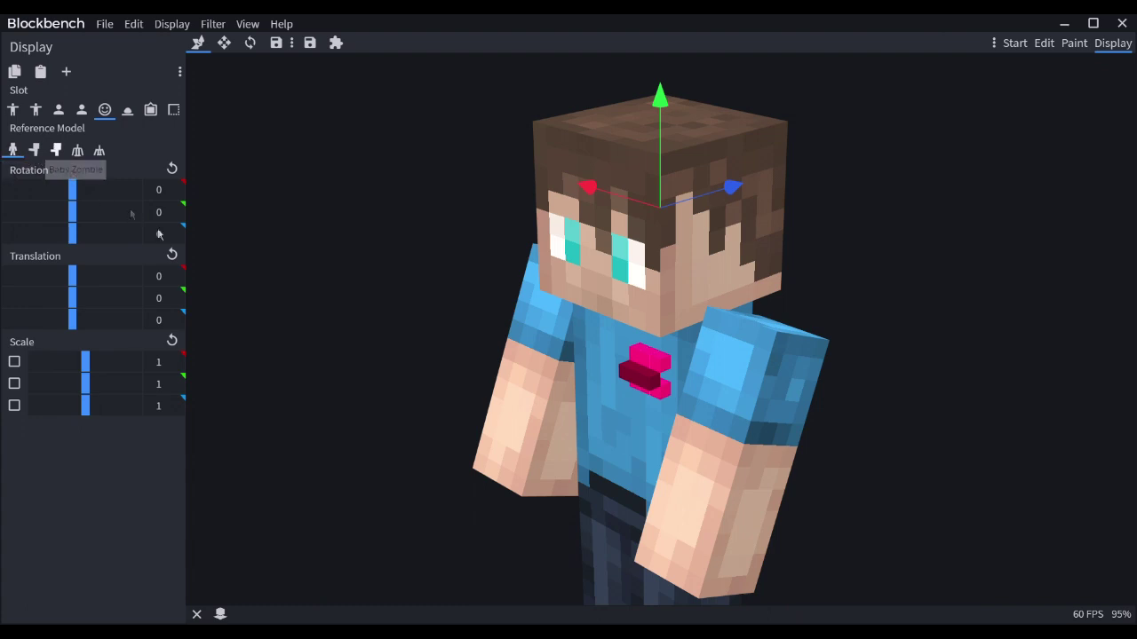
Step: Raise the model in the ground slot to a Y translation of 4.5
click(129, 111)
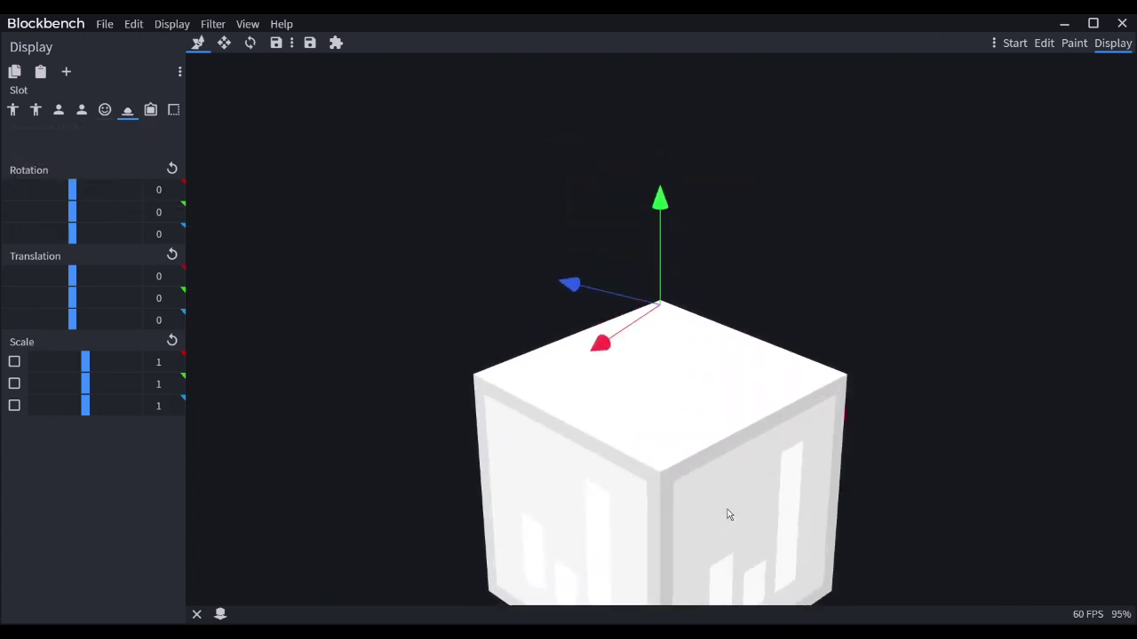
drag(659, 254, 678, 222)
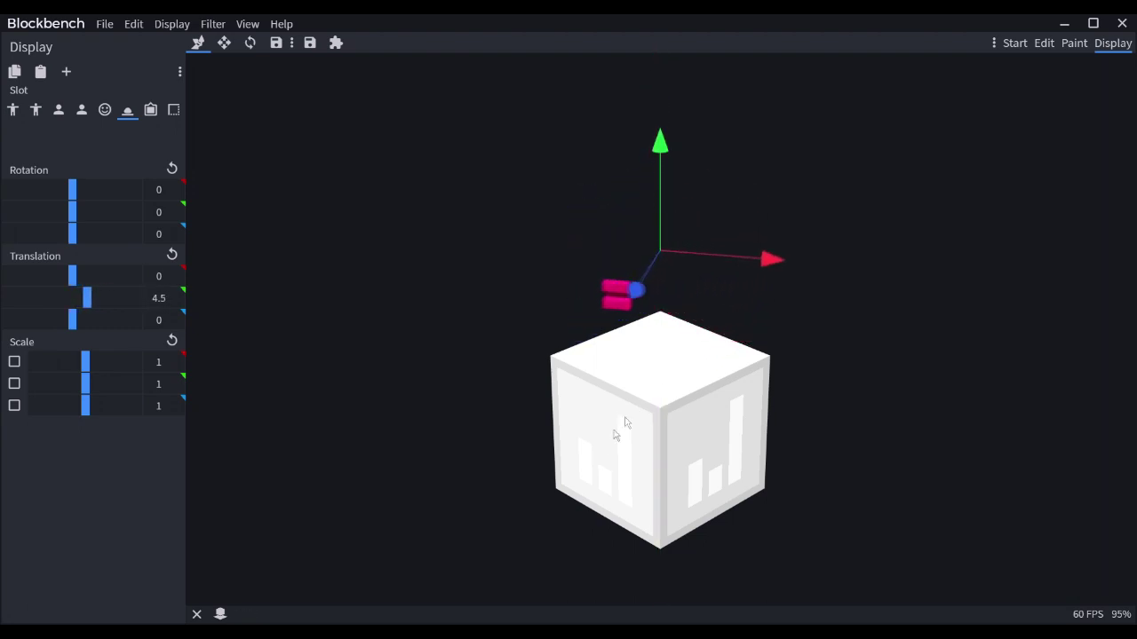
Step: Set the ground slot's display scale to 0.19 on all three axes
click(174, 368)
key(BackSpace)
text(0.19)
click(165, 394)
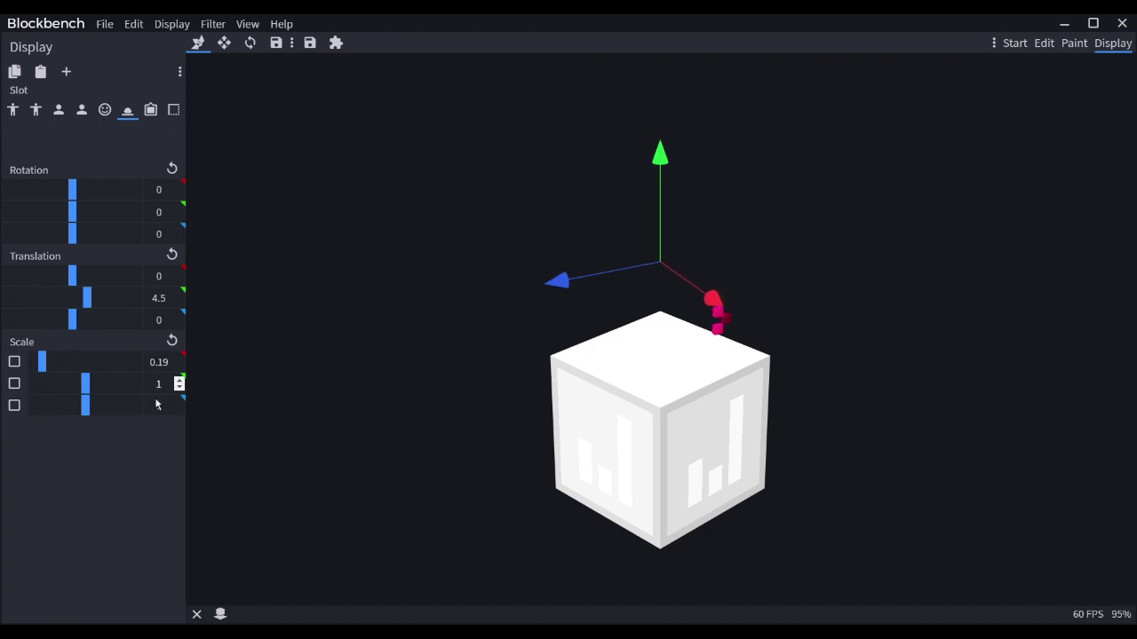
key(BackSpace)
text(0.15)
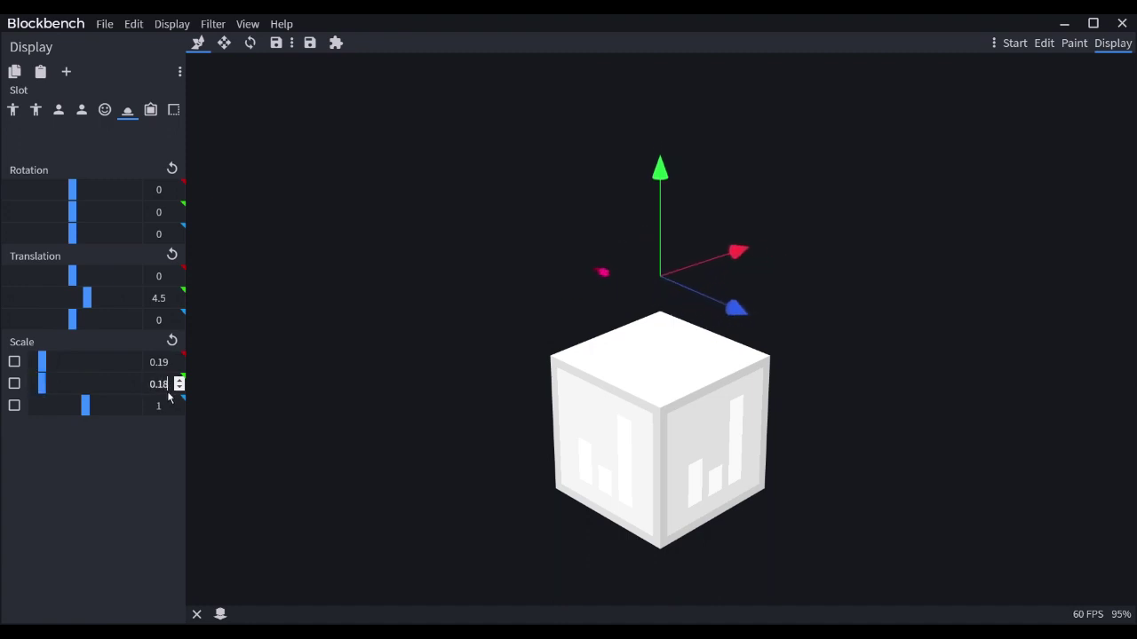
click(172, 413)
key(BackSpace)
text(0.19)
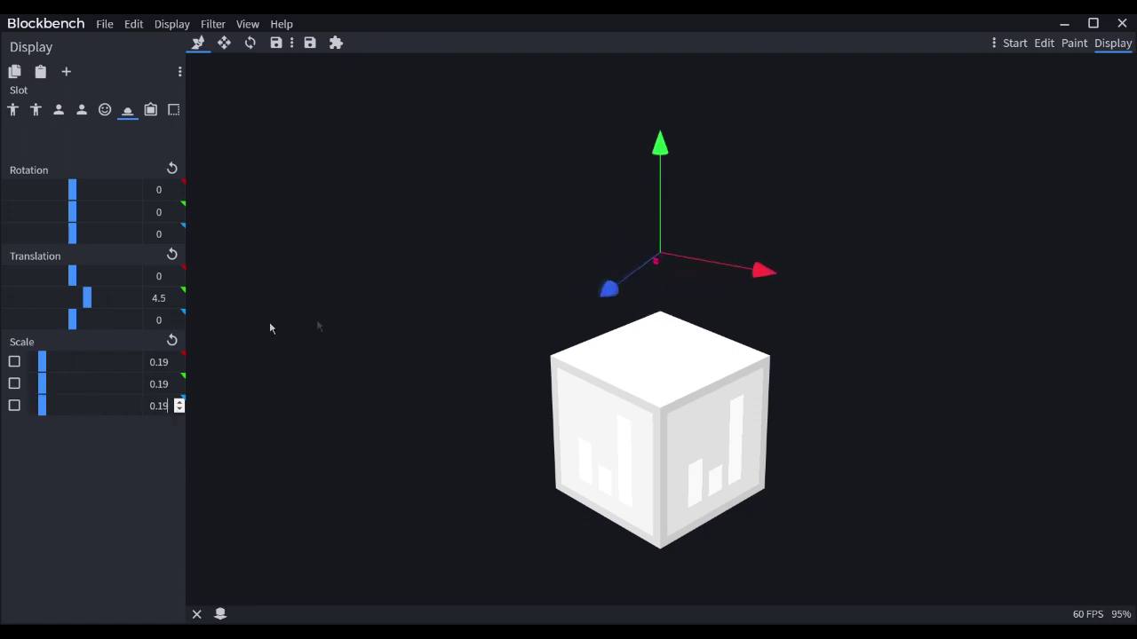
Step: Reset the ground slot's scale, set it to 2 on all three axes, and raise the model to Y translation 12.25
click(172, 341)
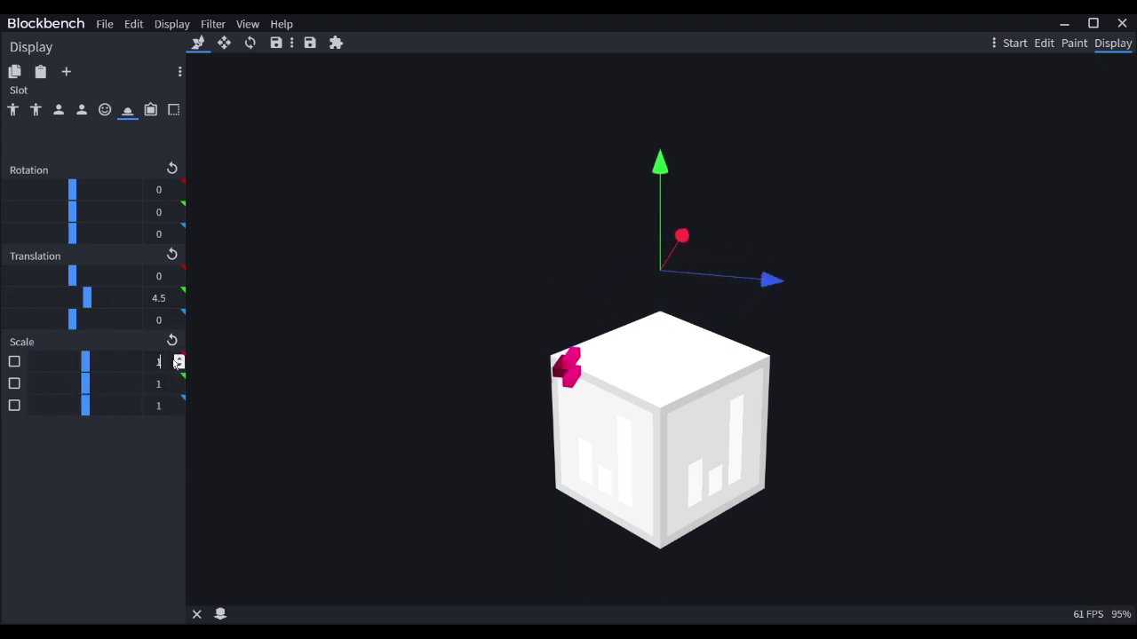
click(178, 358)
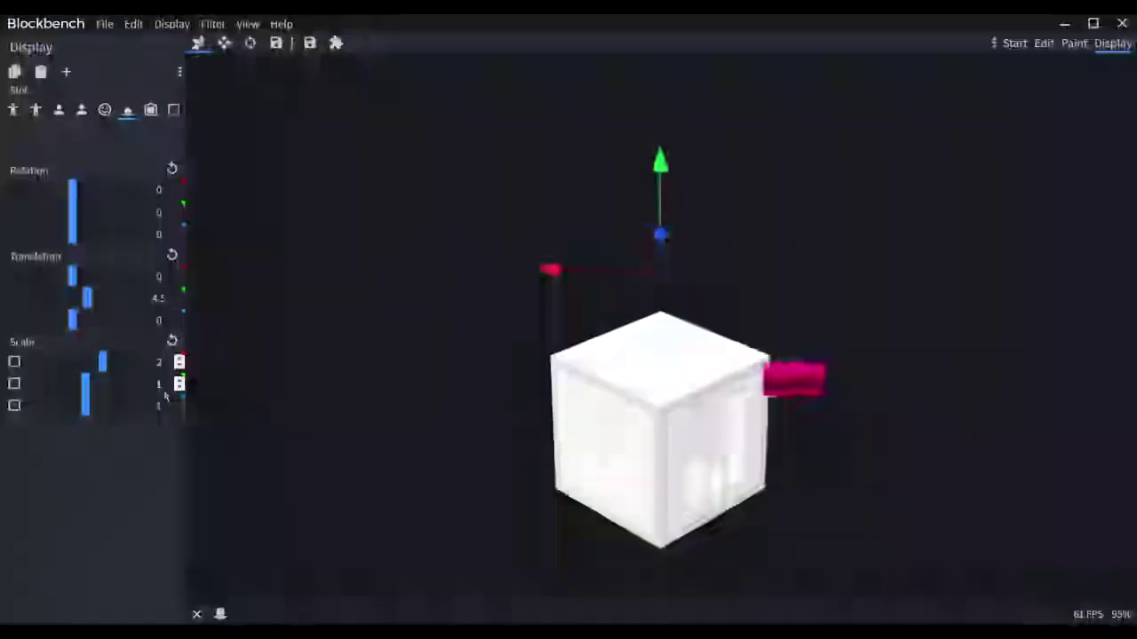
click(179, 380)
click(178, 406)
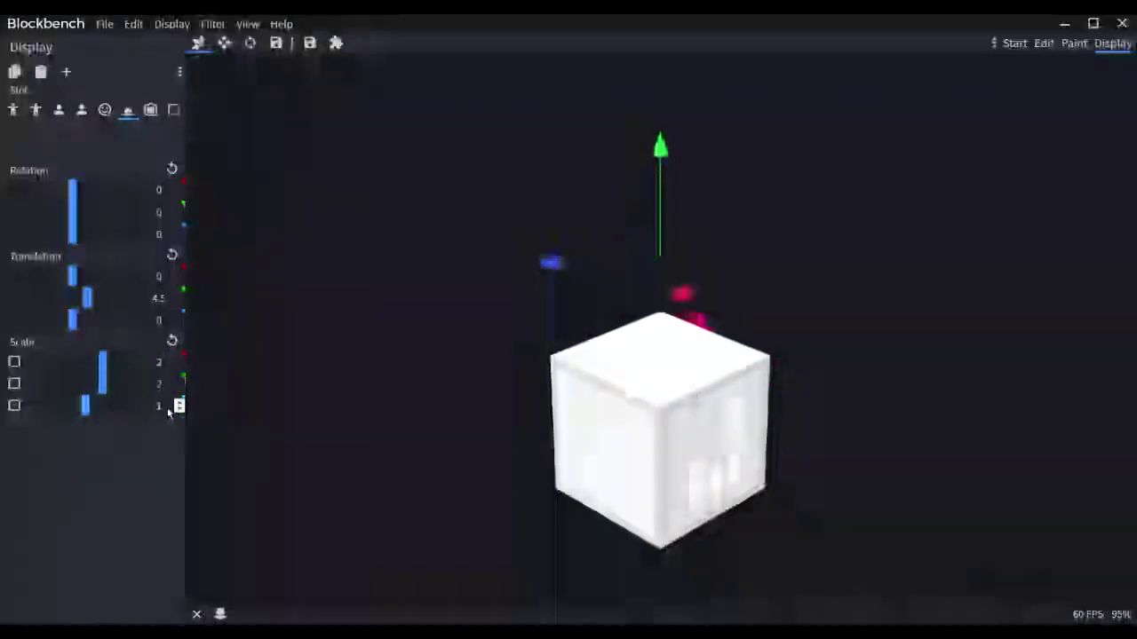
drag(667, 242, 683, 165)
drag(685, 287, 761, 264)
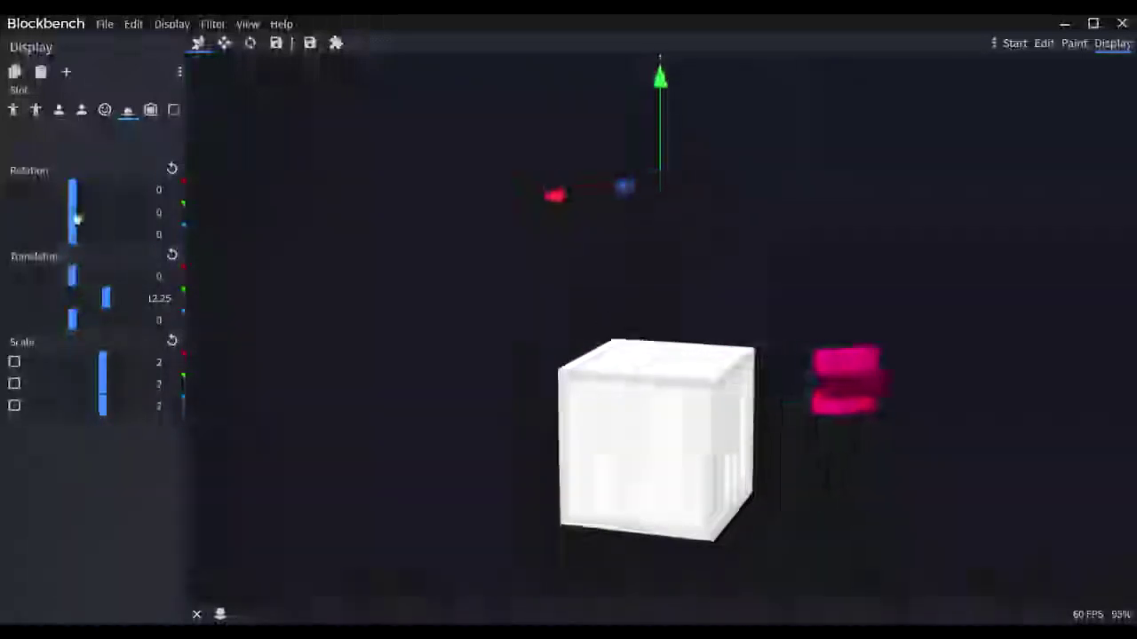
Step: Rotate the ground-slot model about all three axes, with Z at -134, and set its Y translation to -8.5
drag(76, 206, 175, 211)
drag(108, 298, 43, 329)
drag(37, 209, 63, 231)
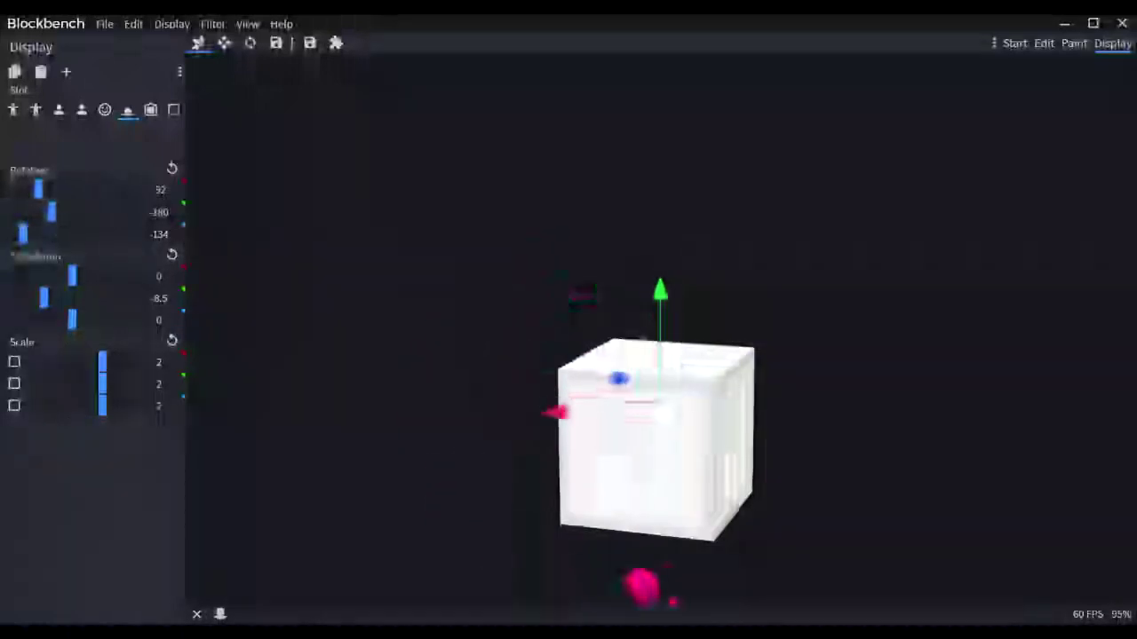
Step: Position the model inside the item frame with X translation 2.25 and Y translation 12
click(150, 109)
drag(617, 302, 613, 147)
drag(588, 227, 566, 224)
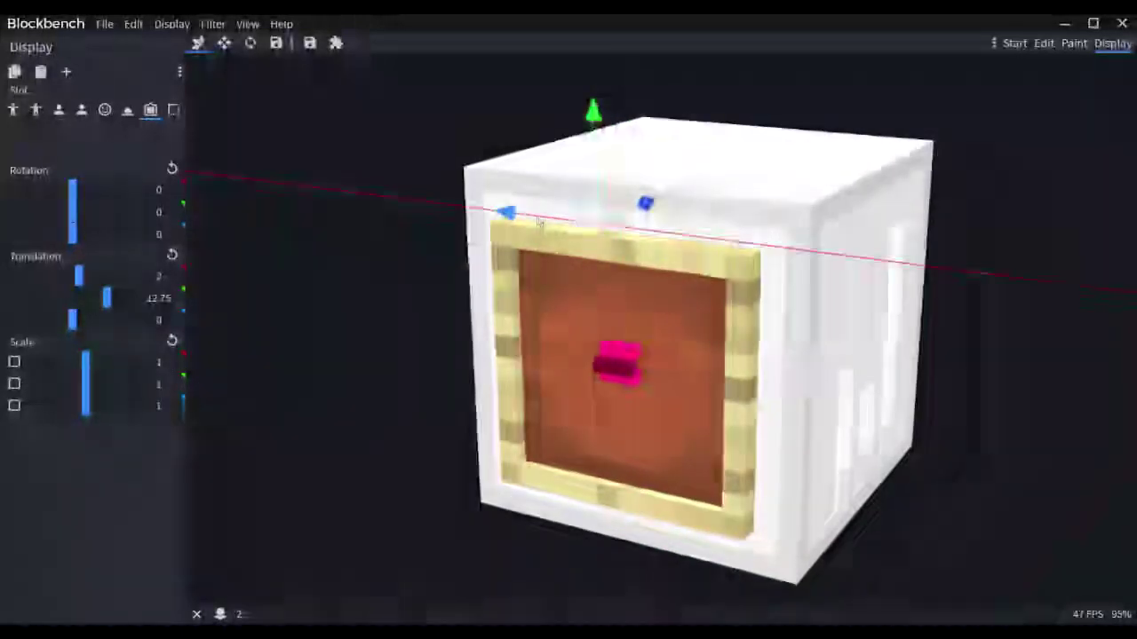
drag(599, 174, 600, 185)
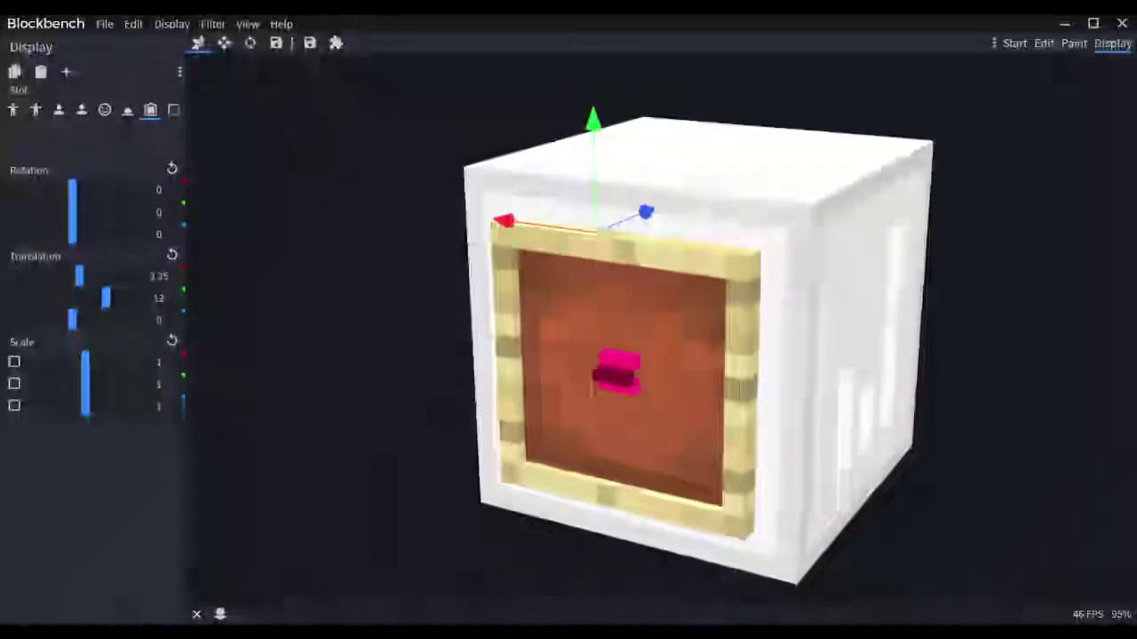
Step: Place the model in the middle inventory cell of the GUI slot with X translation 6.25 and Y translation 5.5
click(173, 112)
drag(730, 330, 799, 329)
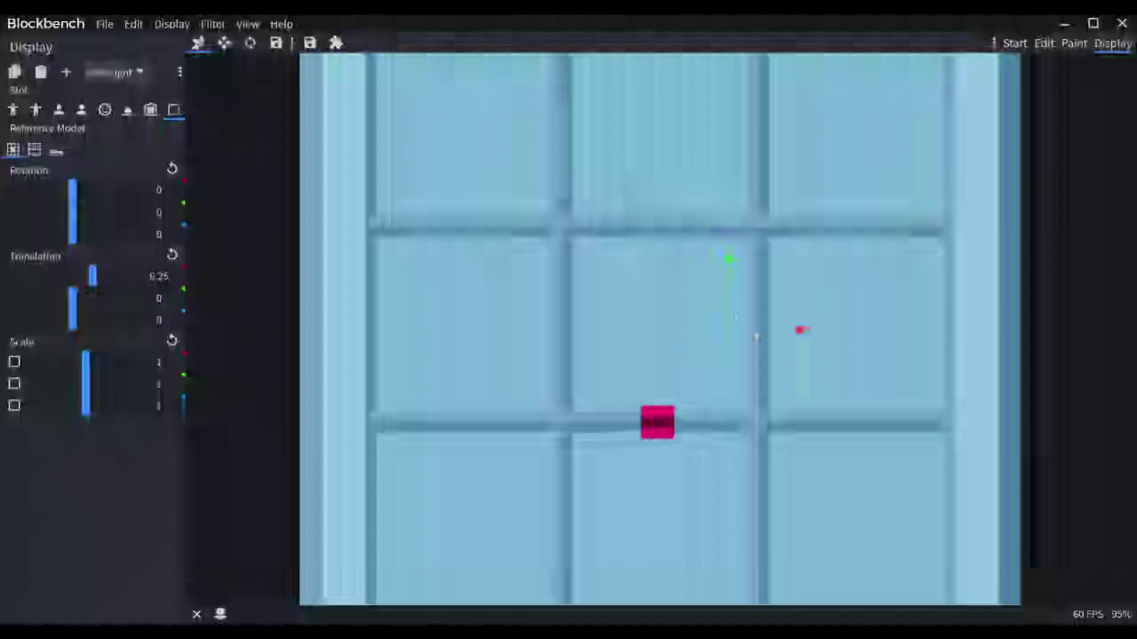
drag(728, 298, 728, 199)
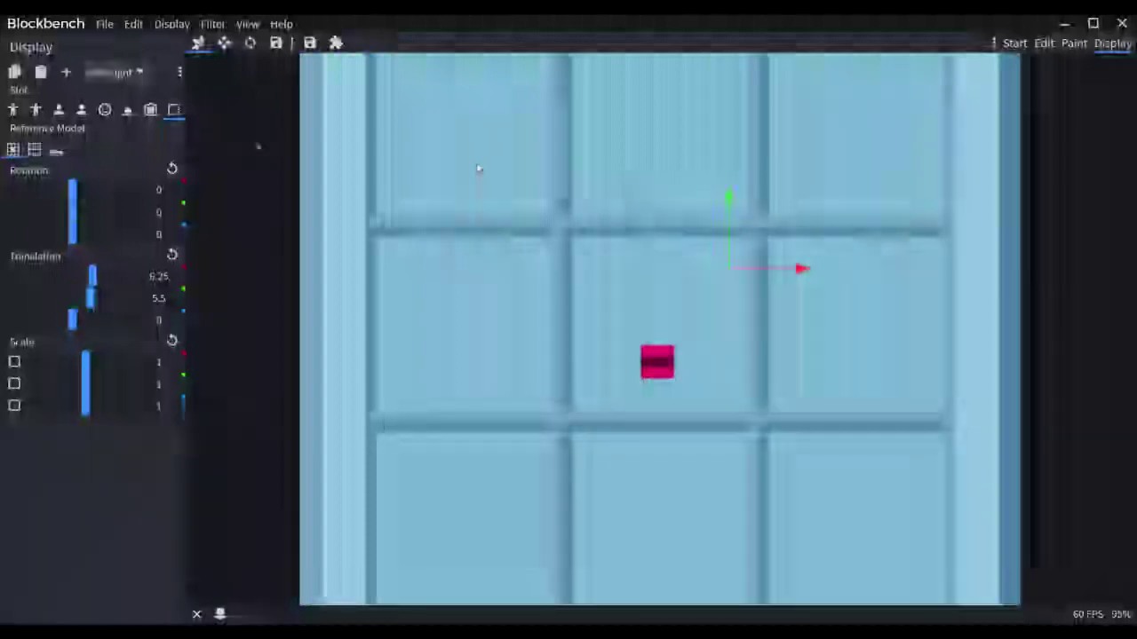
Step: Preview the GUI placement on the HUD reference model and return to Edit mode
click(56, 166)
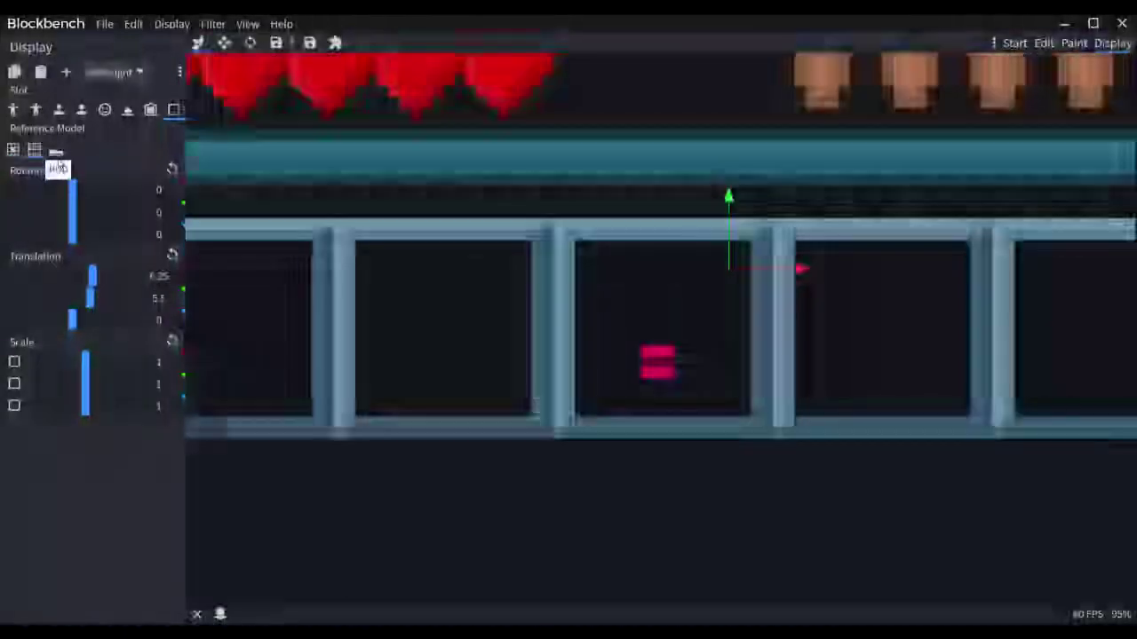
scroll(703, 499, down, 20)
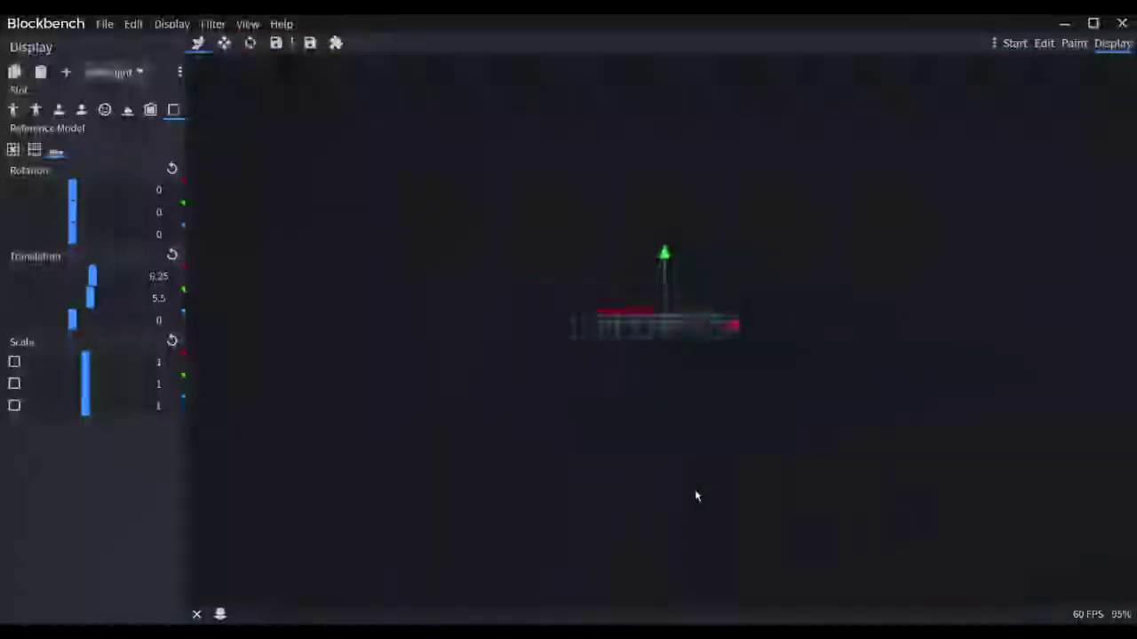
scroll(696, 496, up, 10)
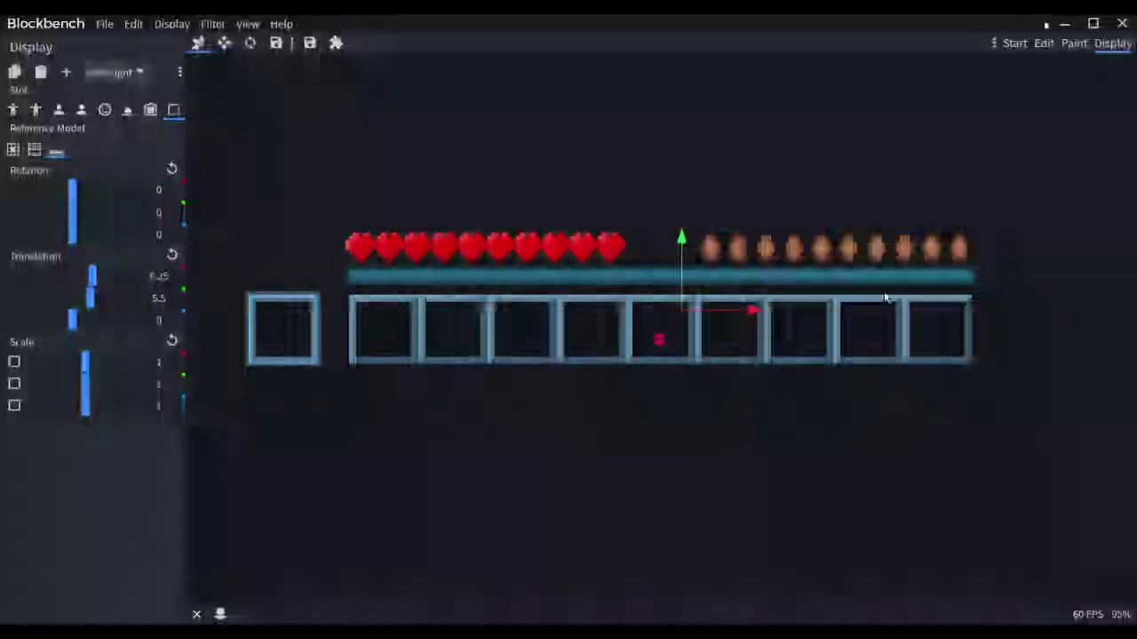
click(1045, 43)
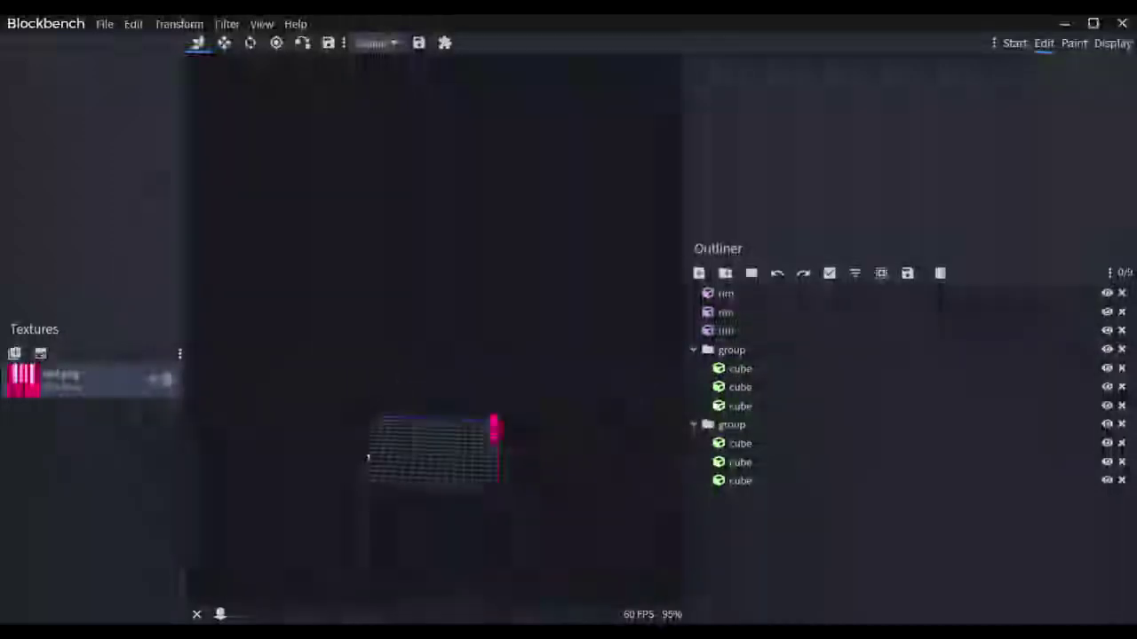
Step: Export the model as a Java Block/Item Model named oof.json into the assets/minecraft/mcpatcher/cit folder
click(110, 27)
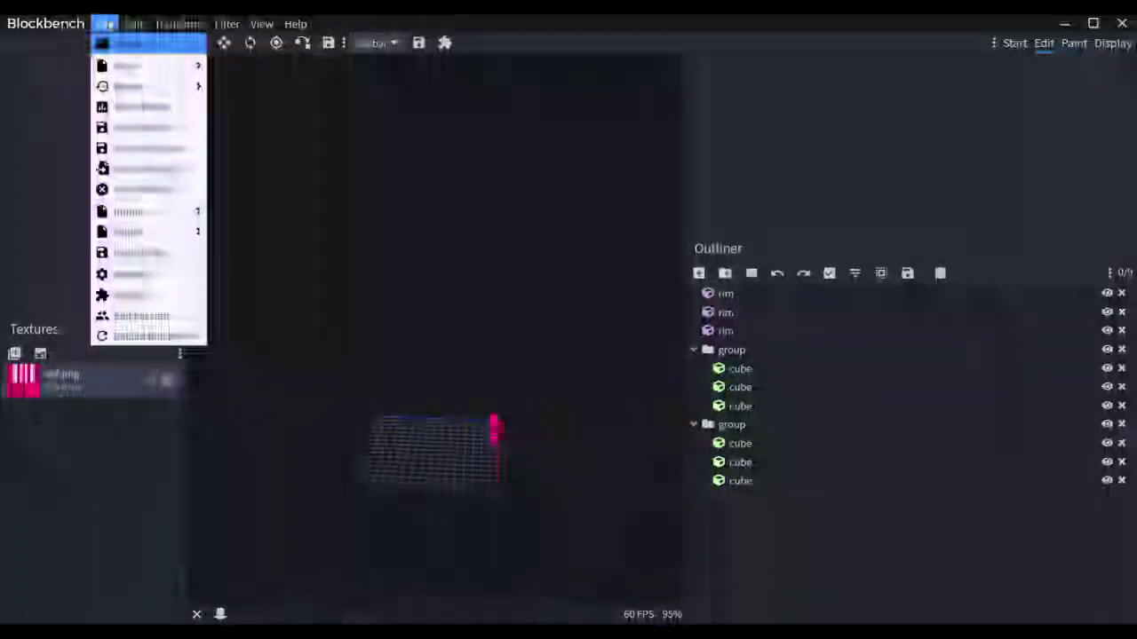
mouse_move(175, 238)
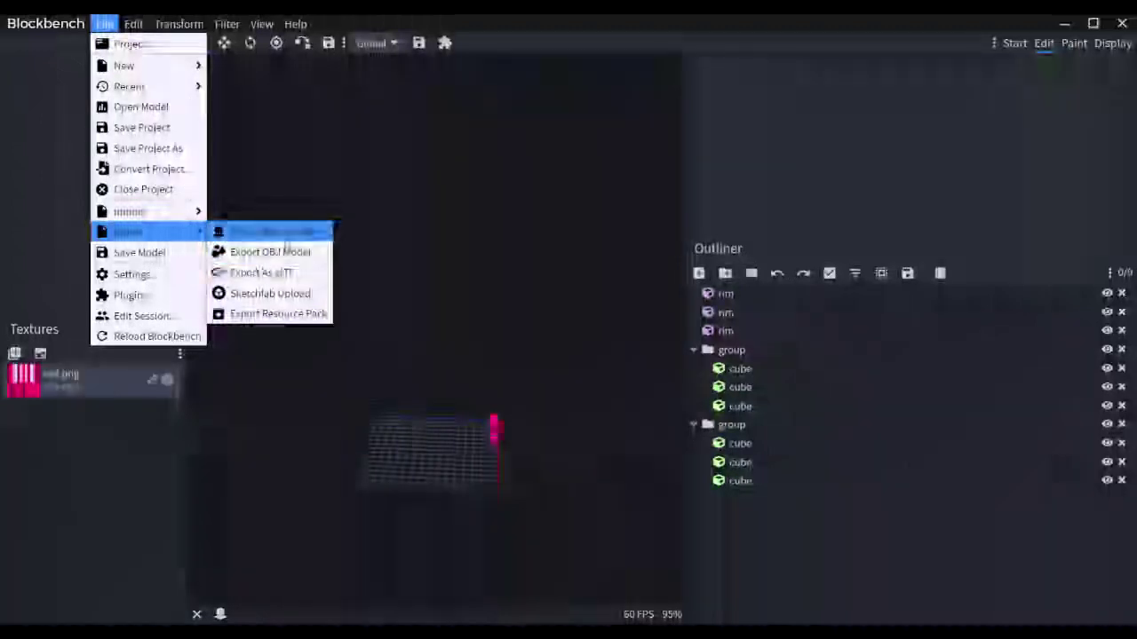
click(291, 236)
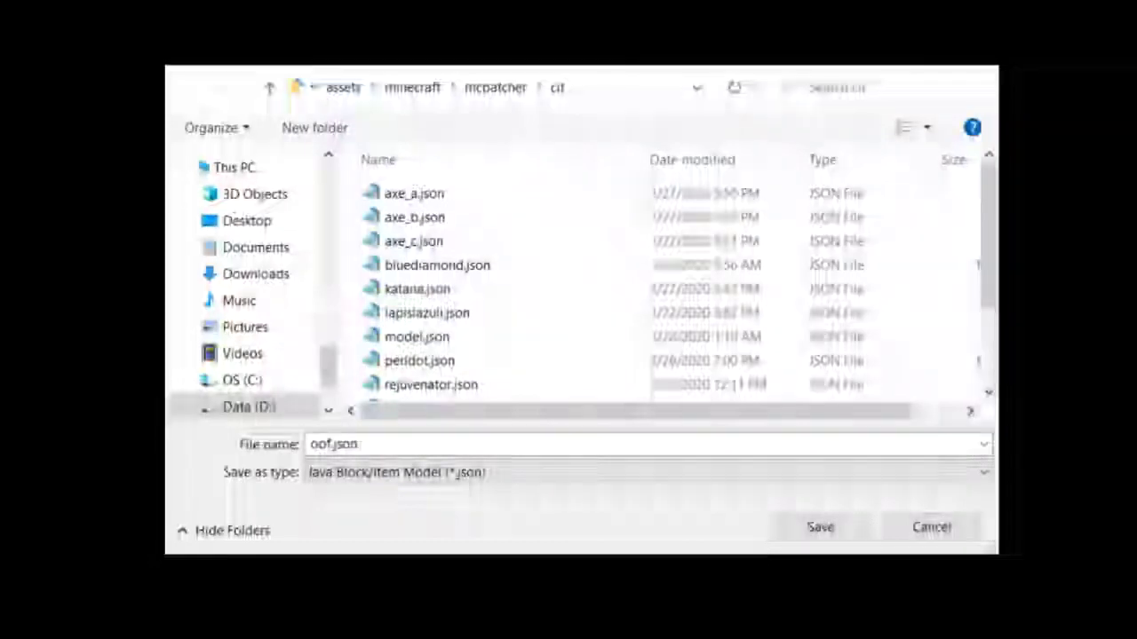
scroll(577, 284, down, 2)
scroll(577, 284, up, 1)
scroll(577, 284, down, 1)
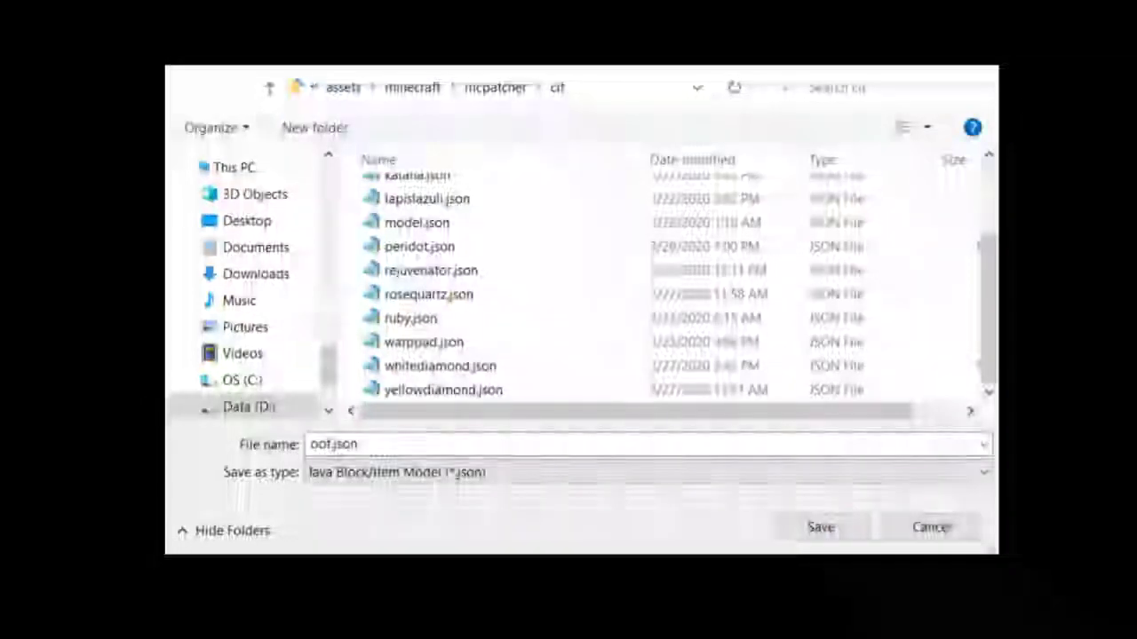
scroll(657, 291, up, 2)
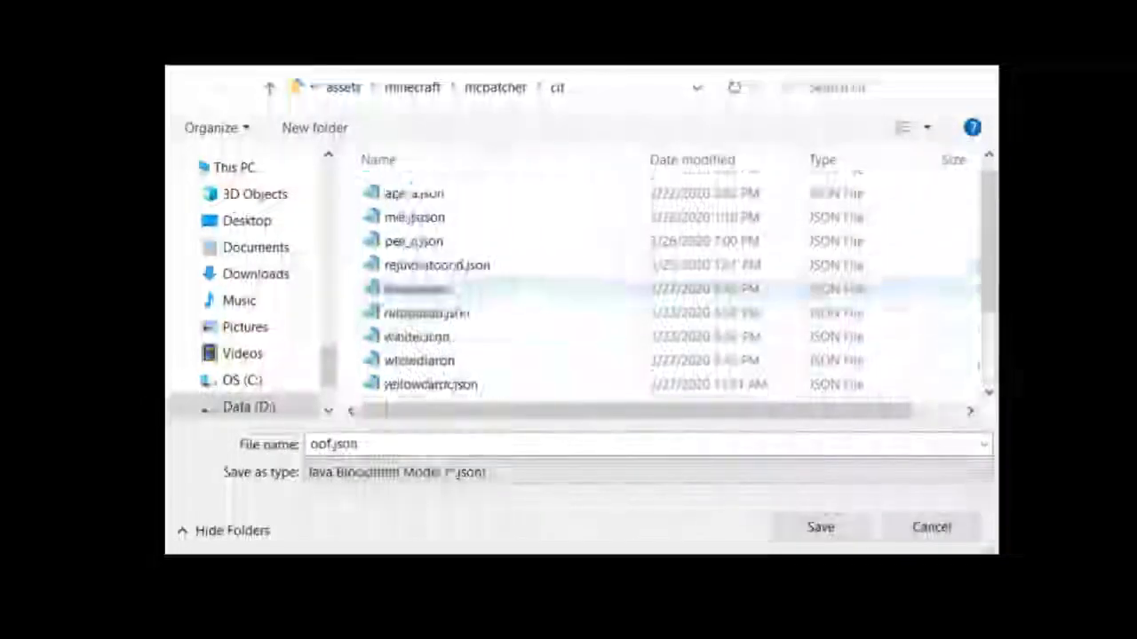
scroll(657, 291, down, 2)
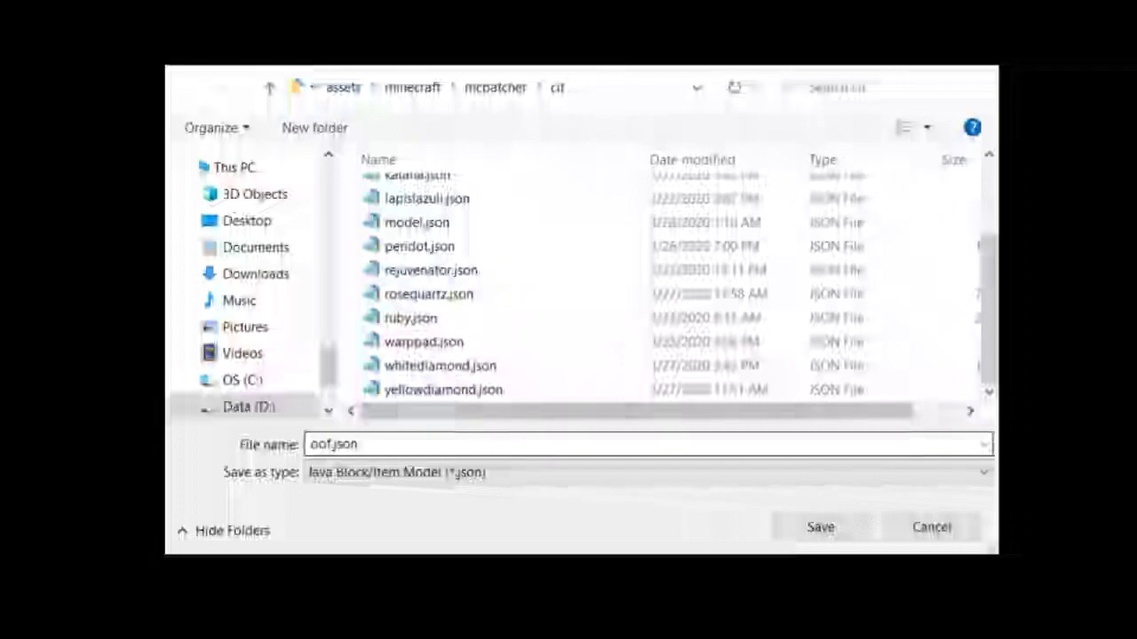
scroll(657, 292, up, 2)
key(Return)
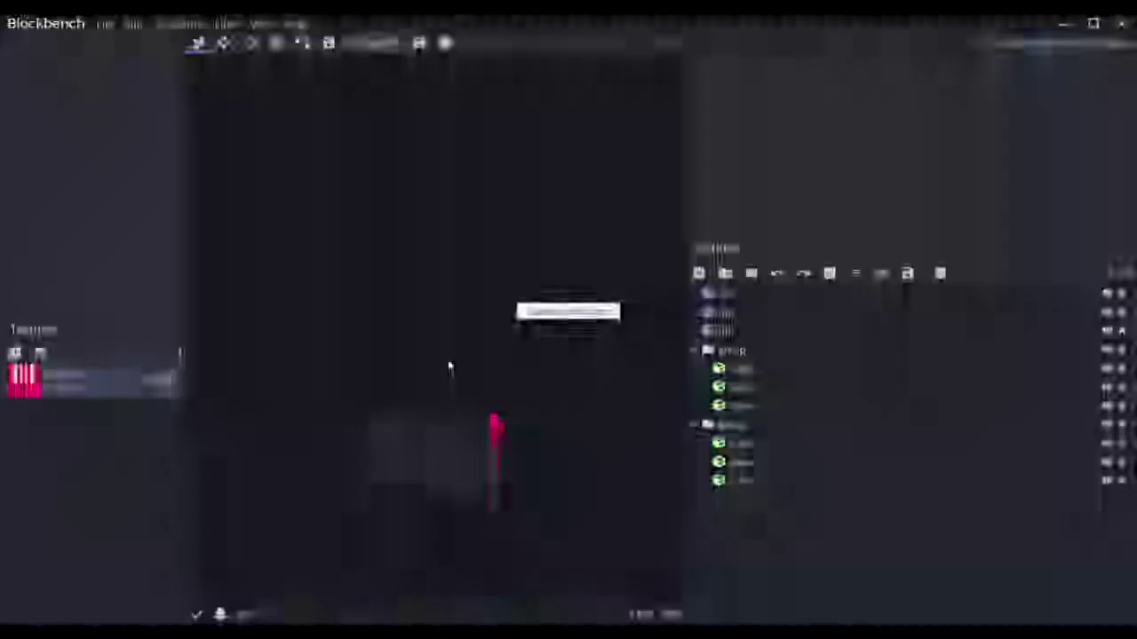